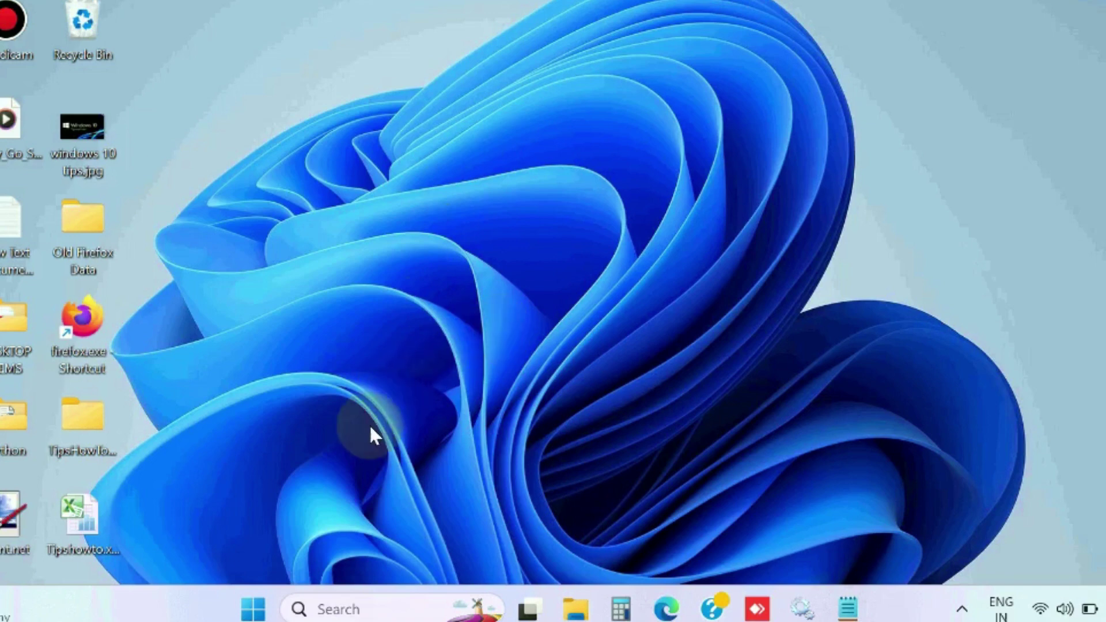
Open Windows Settings from the Start quick-link menu and go to the Apps section.
{"action": "right_click", "coordinate": [254, 609]}
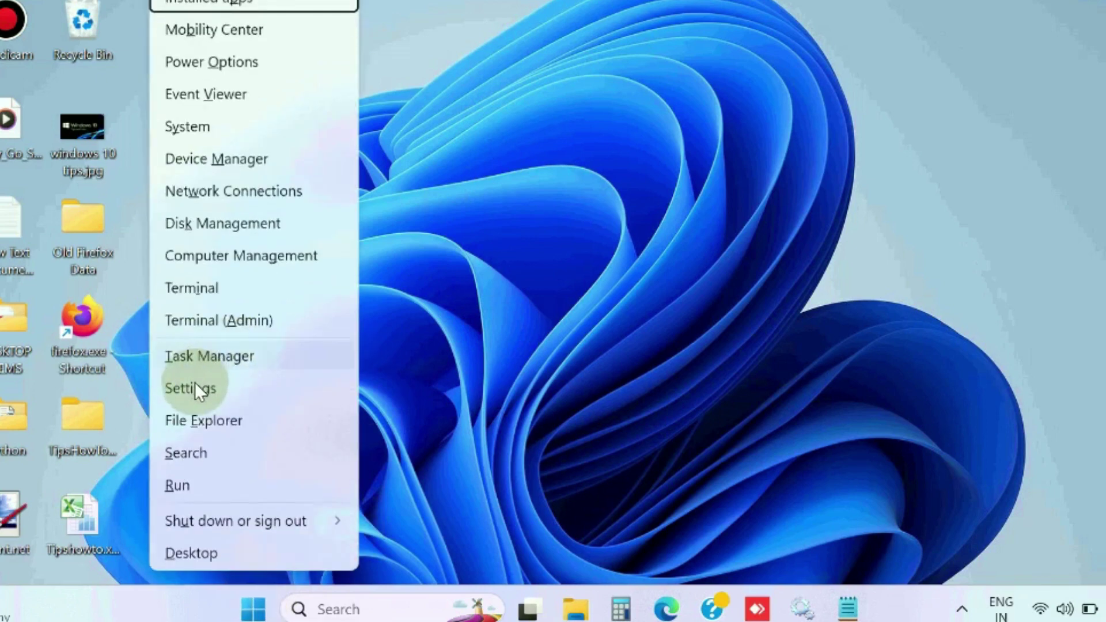
{"action": "left_click", "coordinate": [192, 389]}
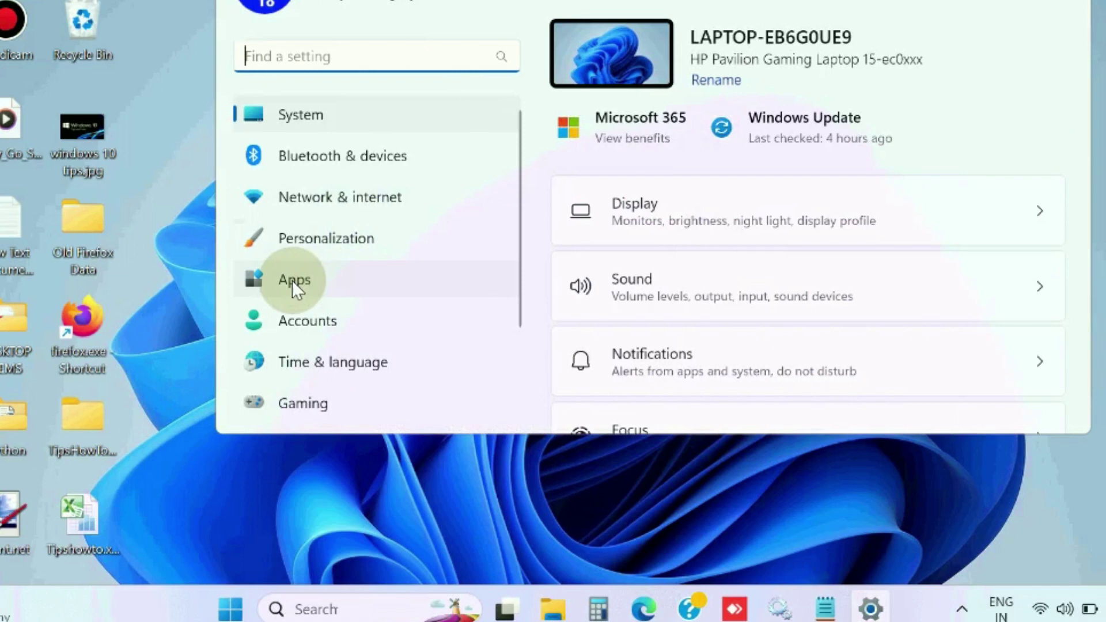
{"action": "left_click", "coordinate": [293, 281]}
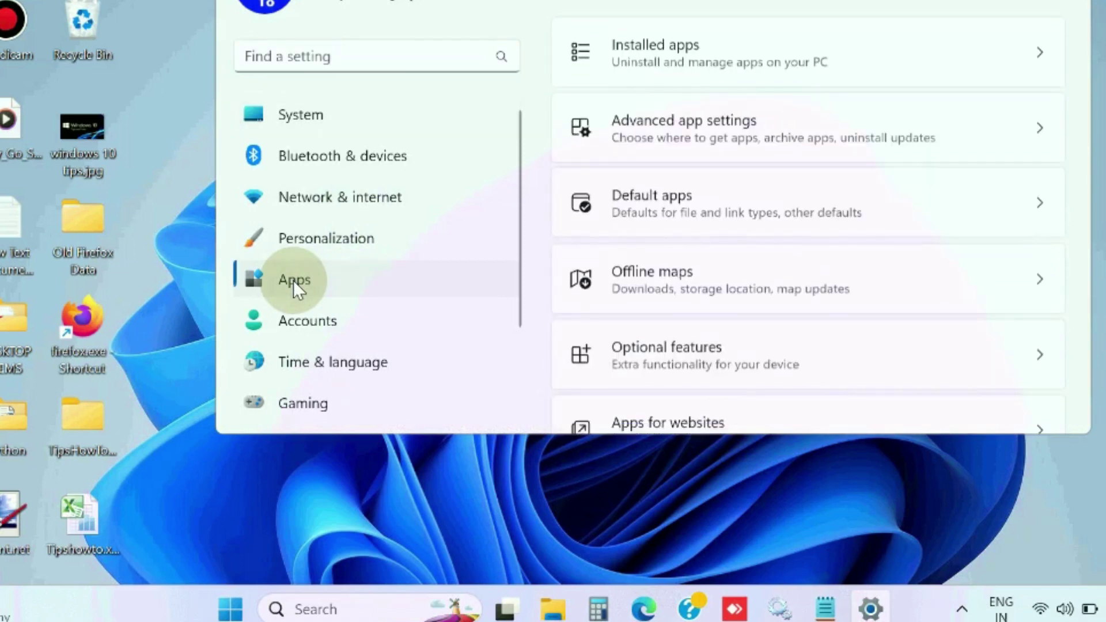
Open Installed apps, scroll down to Cortana and open its options menu.
{"action": "left_click", "coordinate": [662, 46]}
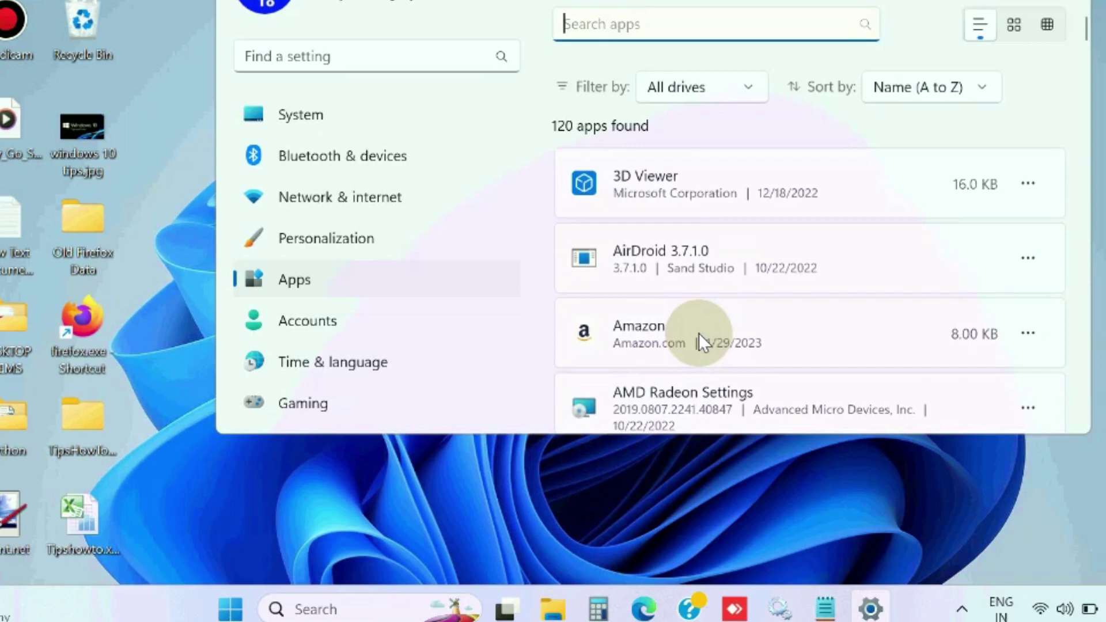
{"action": "scroll", "coordinate": [700, 333], "scroll_direction": "down", "scroll_amount": 10}
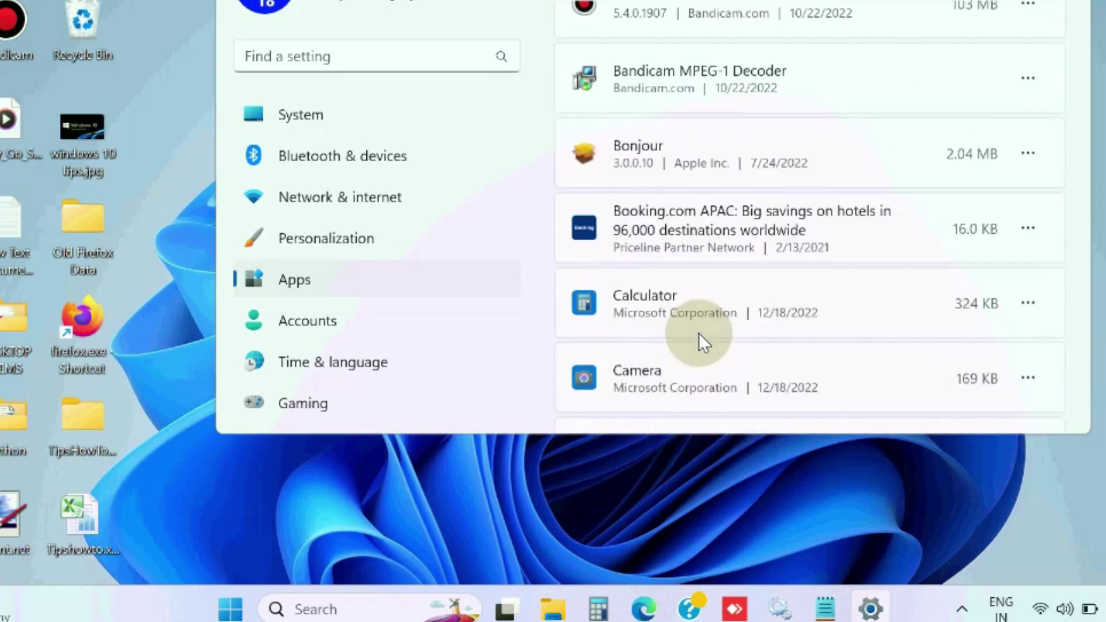
{"action": "scroll", "coordinate": [699, 333], "scroll_direction": "down", "scroll_amount": 3}
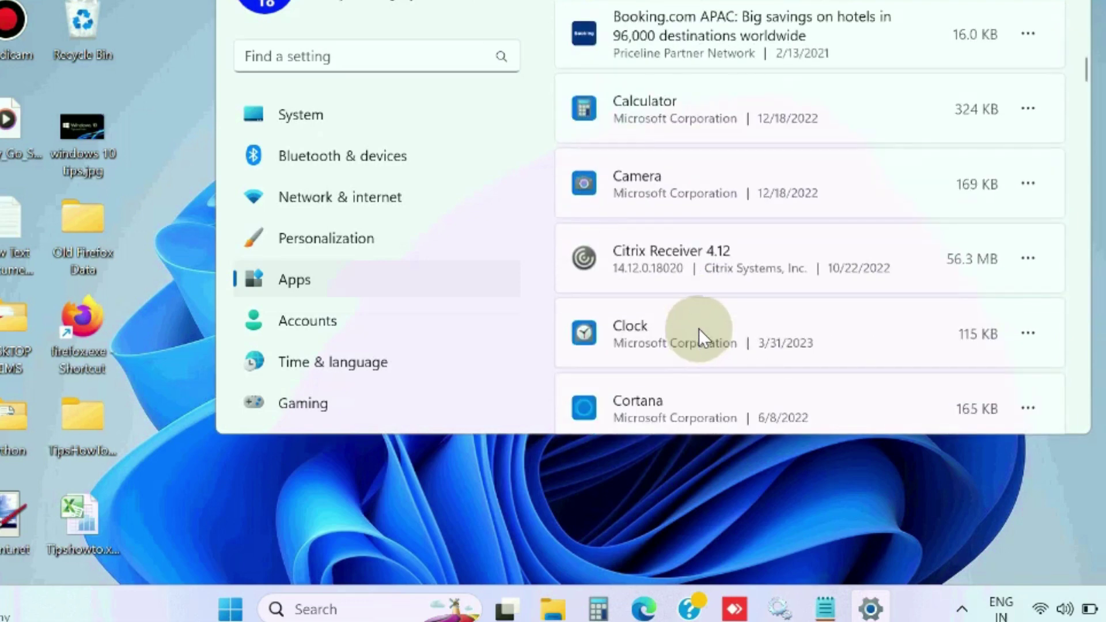
{"action": "scroll", "coordinate": [699, 328], "scroll_direction": "down", "scroll_amount": 3}
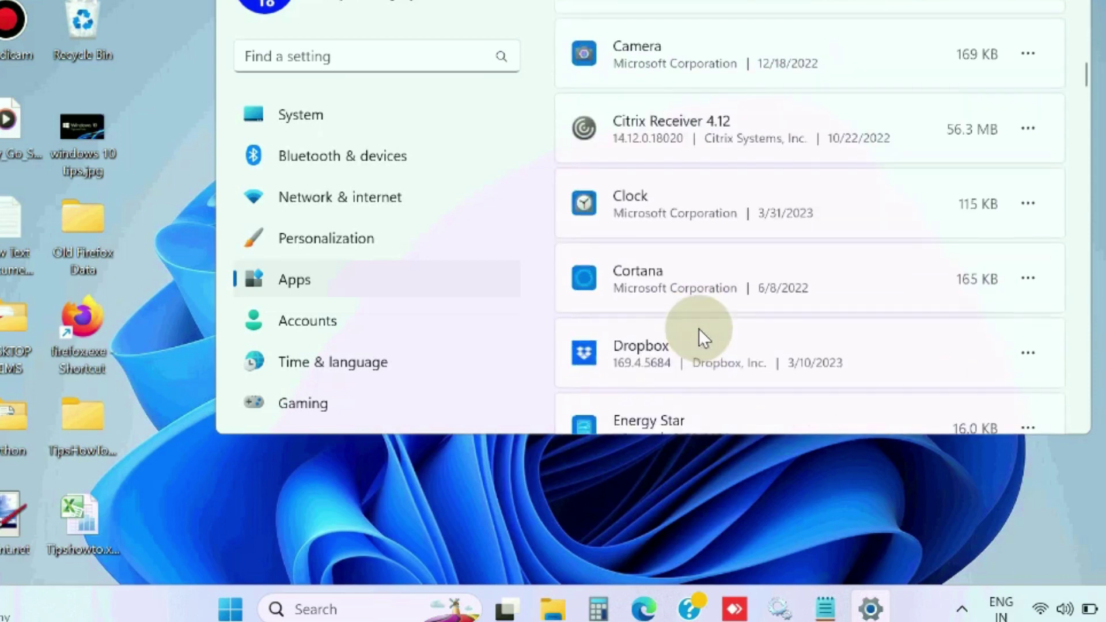
{"action": "left_click", "coordinate": [1029, 279]}
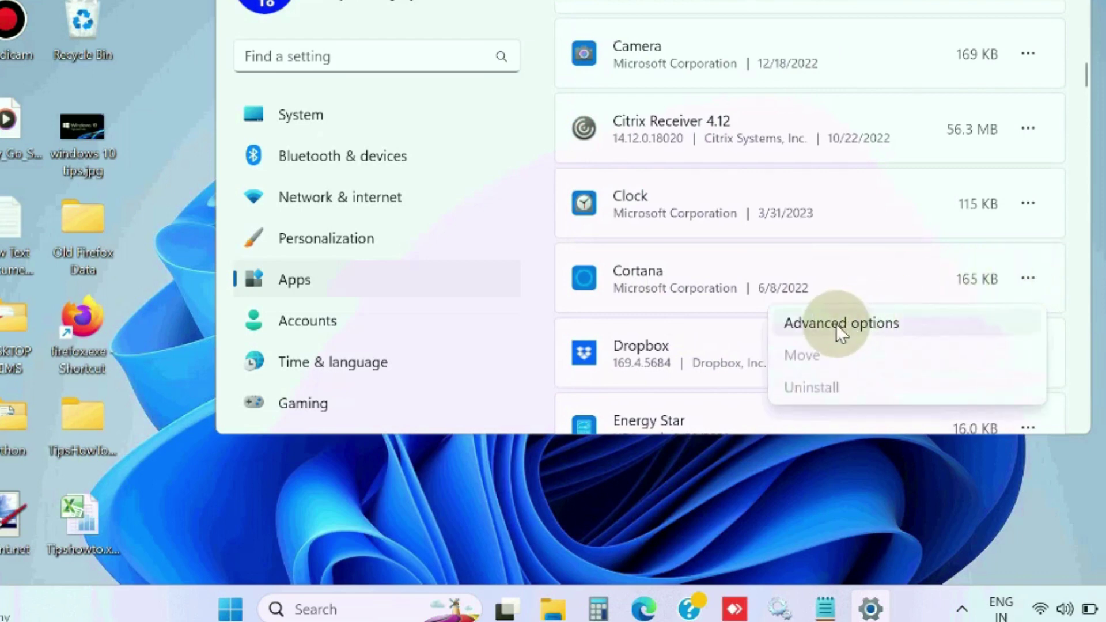
Open Cortana's Advanced options page and scroll to its Terminate, Repair and Reset controls.
{"action": "left_click", "coordinate": [838, 329]}
{"action": "left_click", "coordinate": [837, 325]}
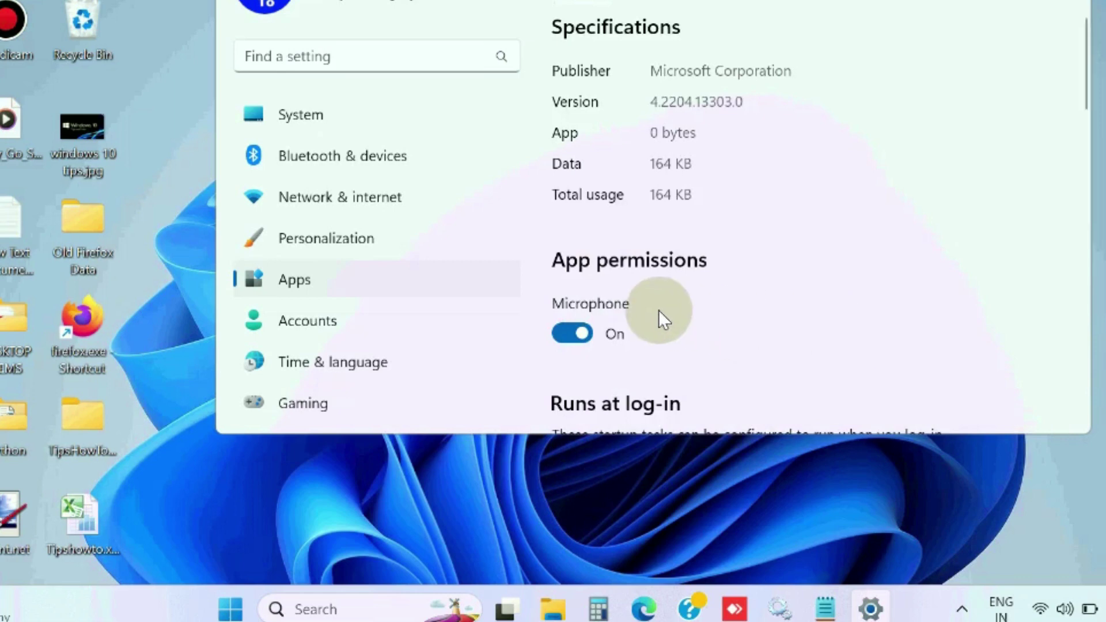
{"action": "scroll", "coordinate": [660, 314], "scroll_direction": "down", "scroll_amount": 3}
{"action": "scroll", "coordinate": [656, 316], "scroll_direction": "down", "scroll_amount": 4}
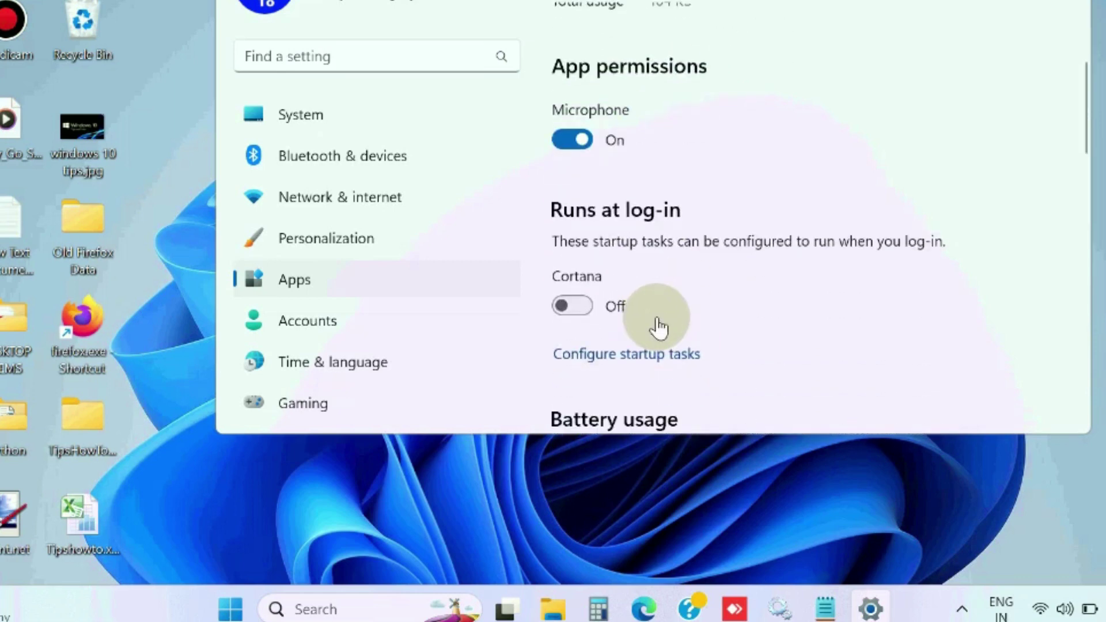
{"action": "scroll", "coordinate": [656, 316], "scroll_direction": "down", "scroll_amount": 10}
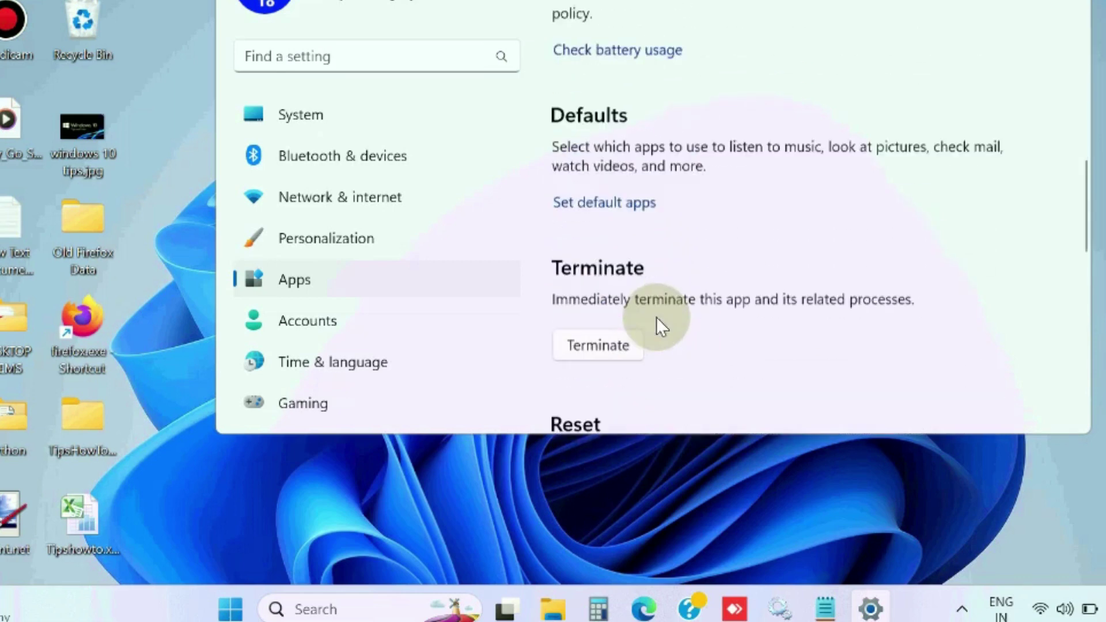
{"action": "scroll", "coordinate": [655, 317], "scroll_direction": "down", "scroll_amount": 5}
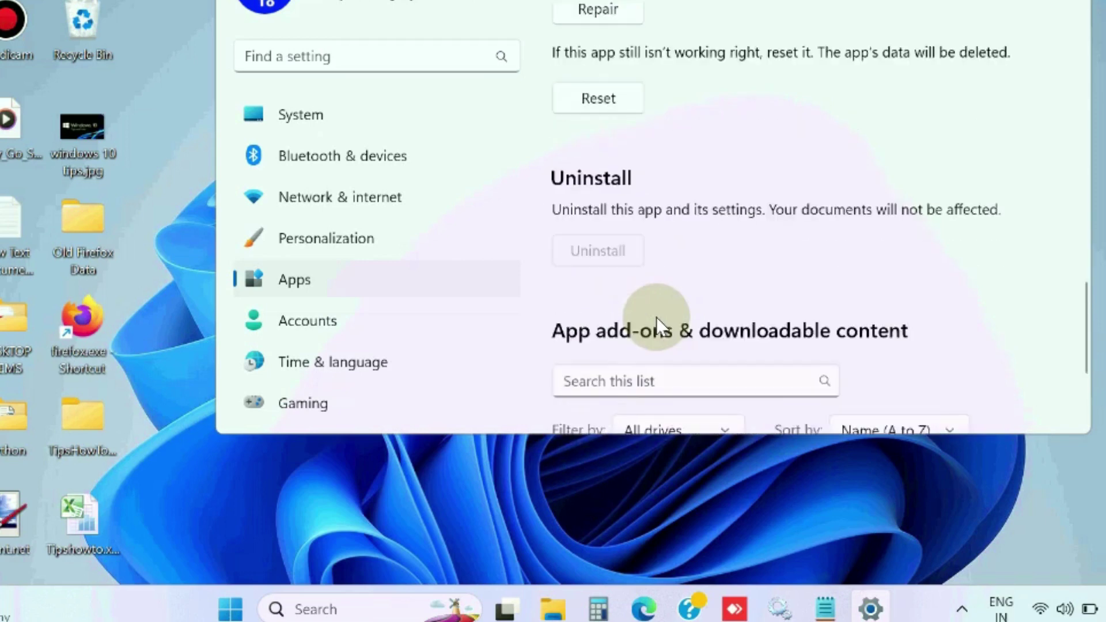
{"action": "scroll", "coordinate": [656, 317], "scroll_direction": "up", "scroll_amount": 2}
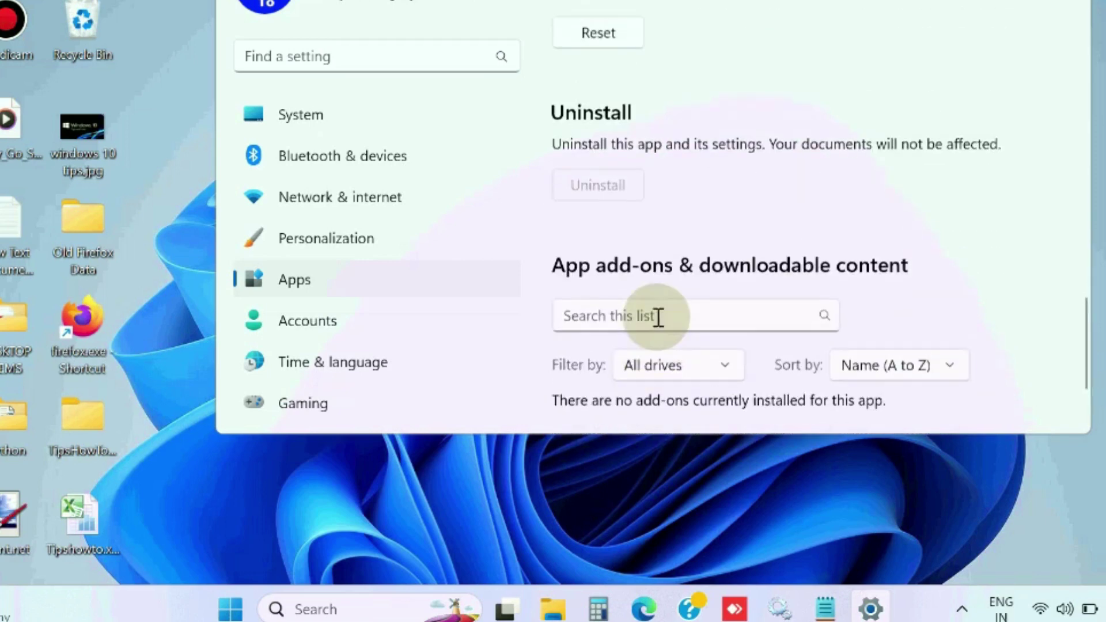
{"action": "scroll", "coordinate": [655, 317], "scroll_direction": "up", "scroll_amount": 5}
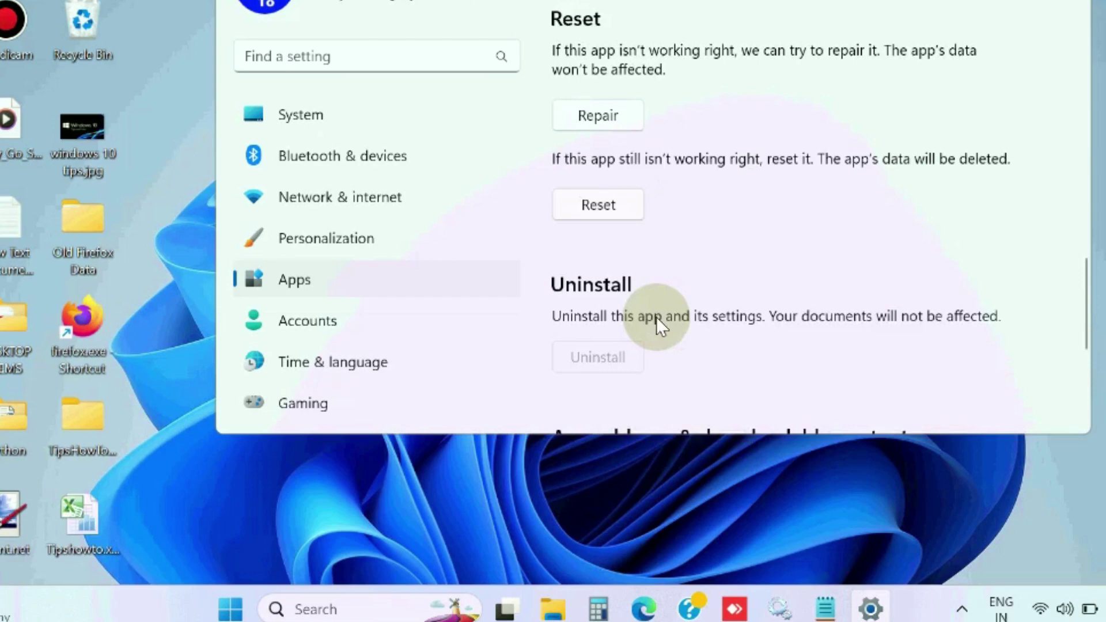
{"action": "scroll", "coordinate": [656, 316], "scroll_direction": "up", "scroll_amount": 2}
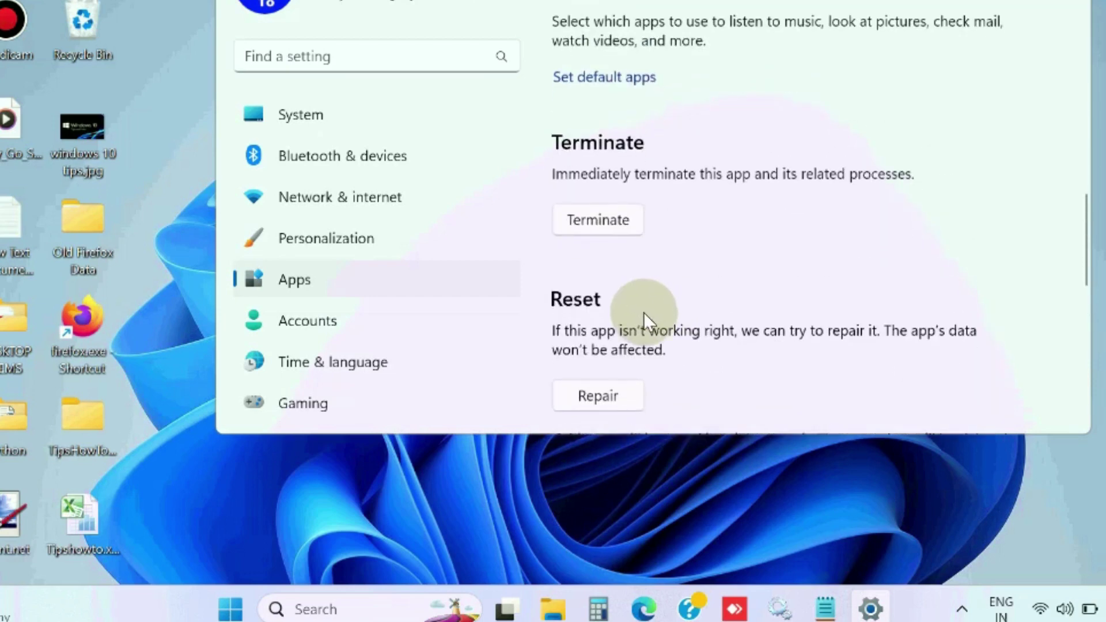
{"action": "scroll", "coordinate": [644, 312], "scroll_direction": "up", "scroll_amount": 1}
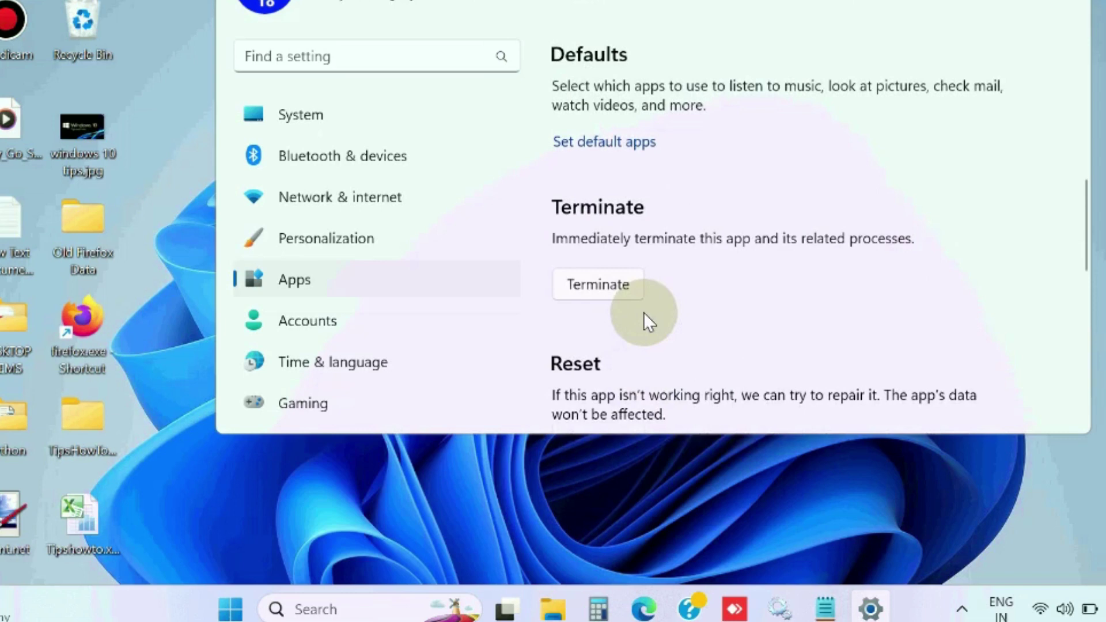
{"action": "scroll", "coordinate": [644, 313], "scroll_direction": "up", "scroll_amount": 2}
{"action": "scroll", "coordinate": [1022, 216], "scroll_direction": "down", "scroll_amount": 1}
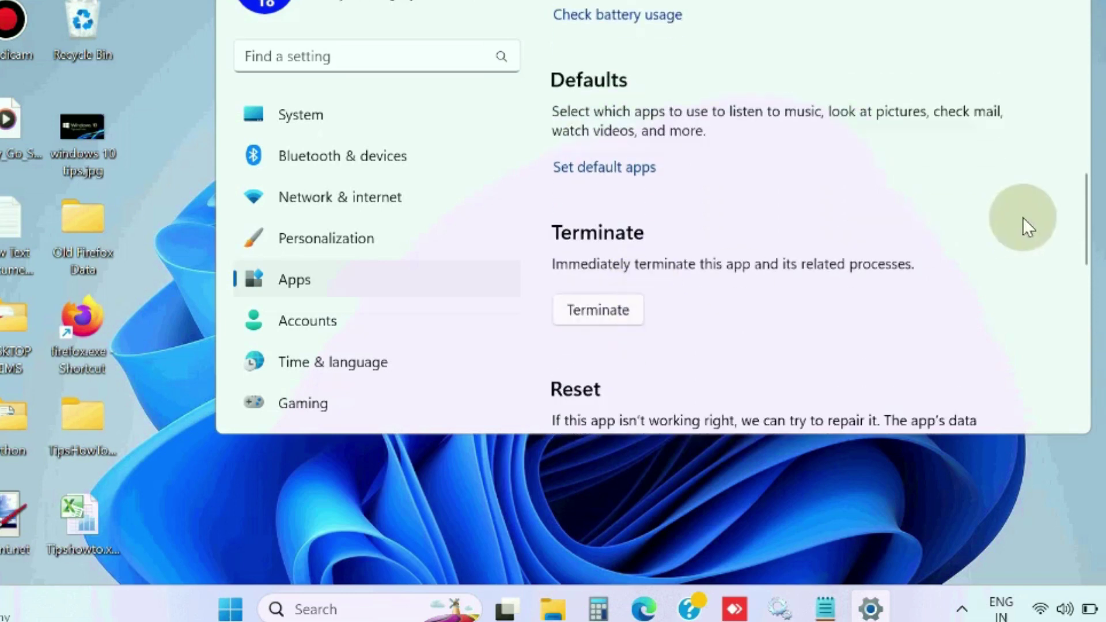
{"action": "scroll", "coordinate": [1077, 216], "scroll_direction": "down", "scroll_amount": 2}
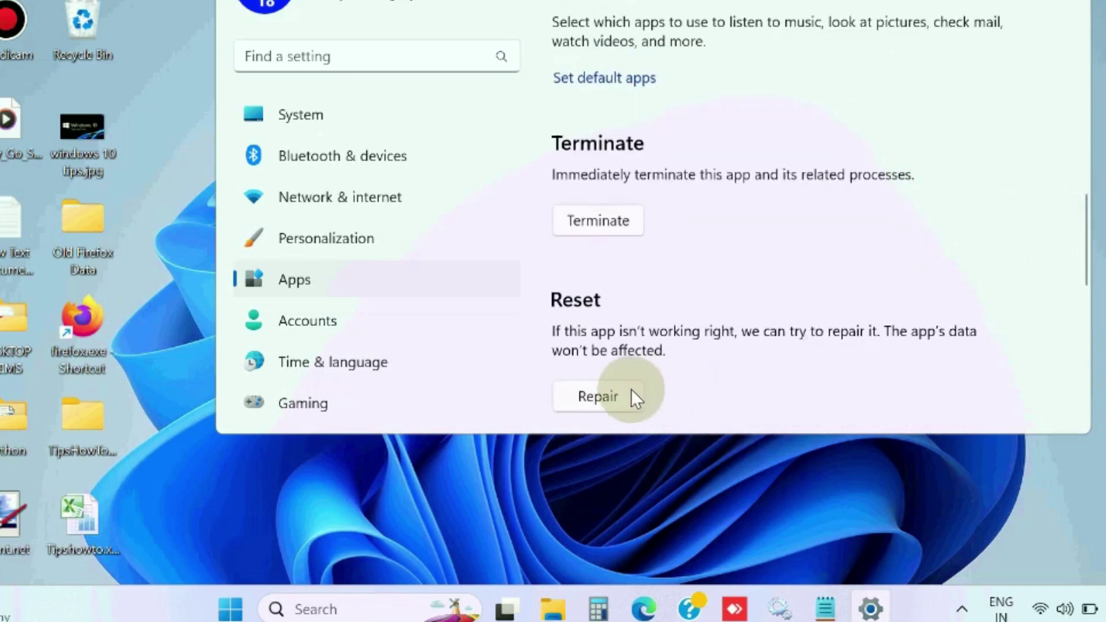
{"action": "scroll", "coordinate": [631, 388], "scroll_direction": "down", "scroll_amount": 2}
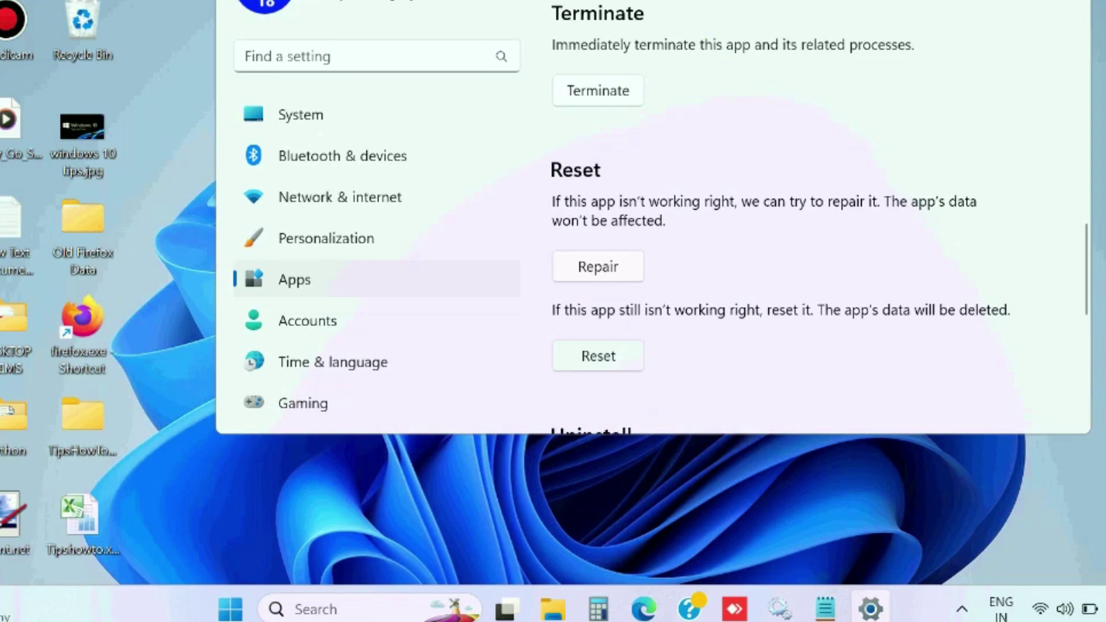
Close Settings, launch Services via search, and scroll to Connected Devices Platform Service.
{"action": "left_click", "coordinate": [641, 178]}
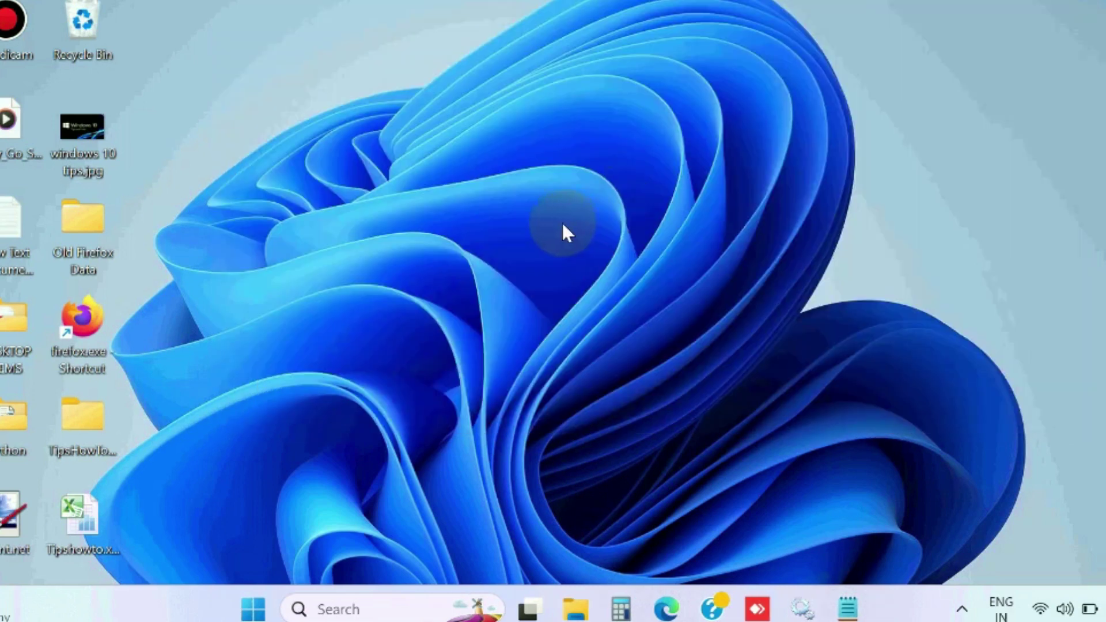
{"action": "left_click", "coordinate": [337, 610]}
{"action": "type", "text": "serv"}
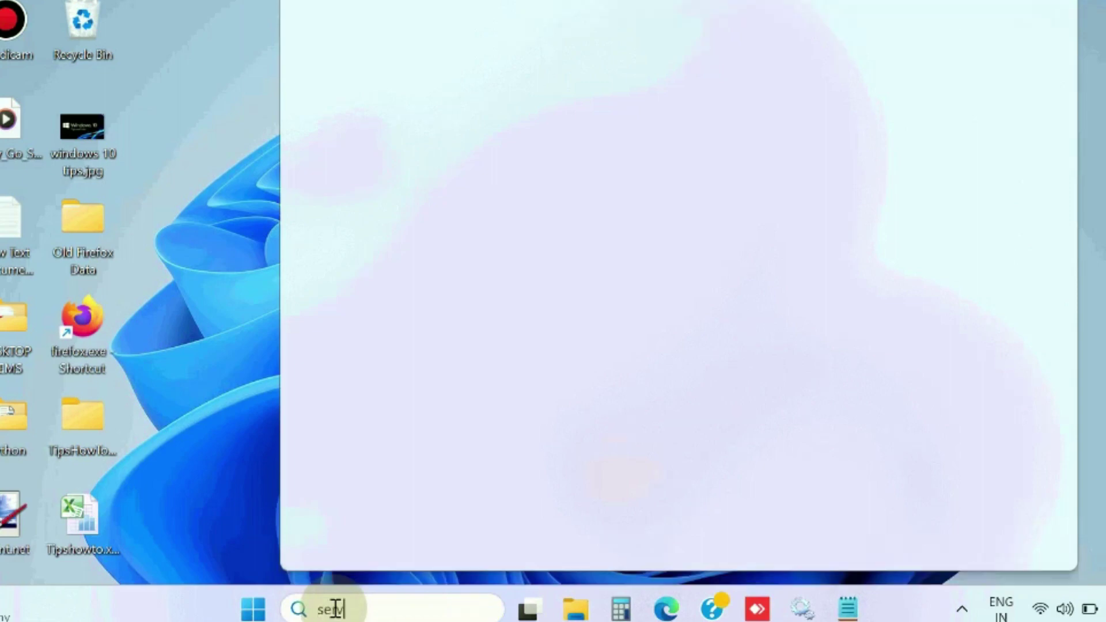
{"action": "type", "text": "ices"}
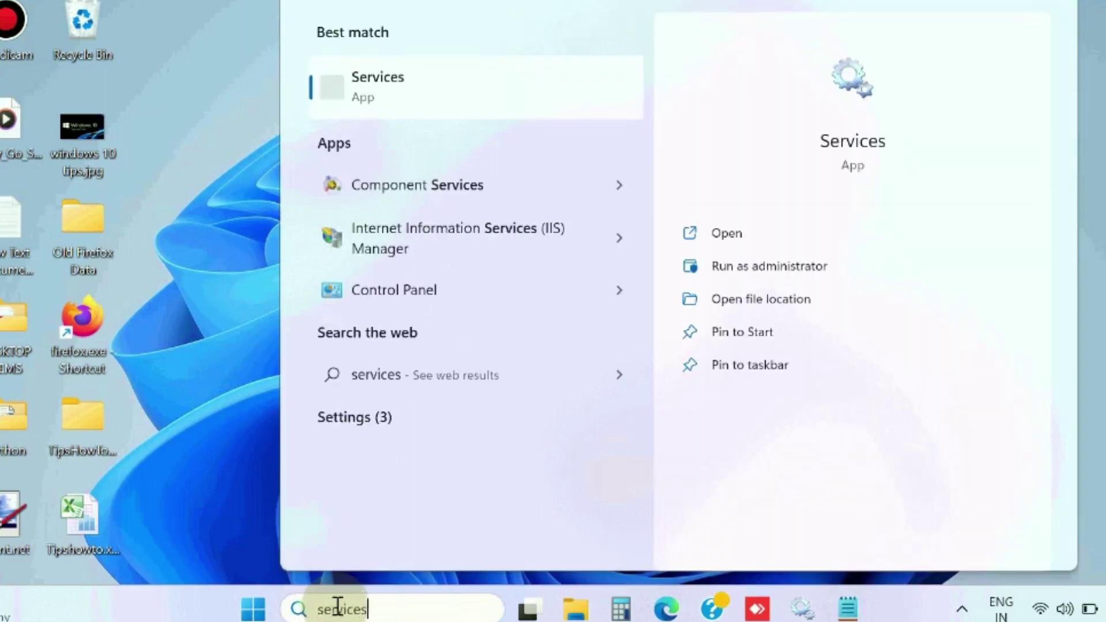
{"action": "left_click", "coordinate": [376, 87]}
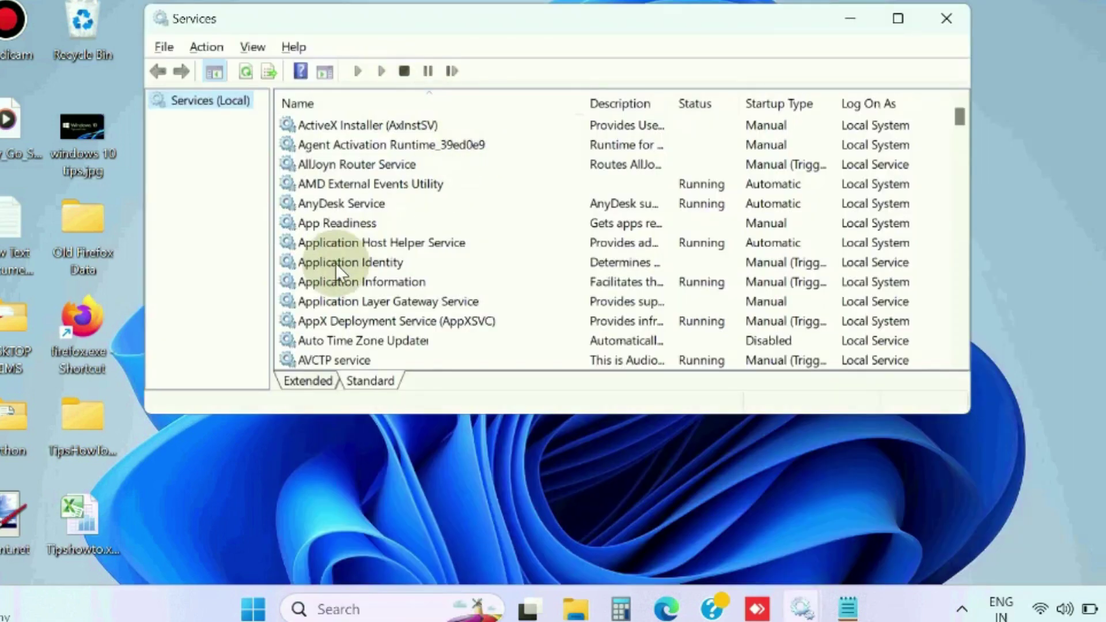
{"action": "scroll", "coordinate": [337, 266], "scroll_direction": "down", "scroll_amount": 13}
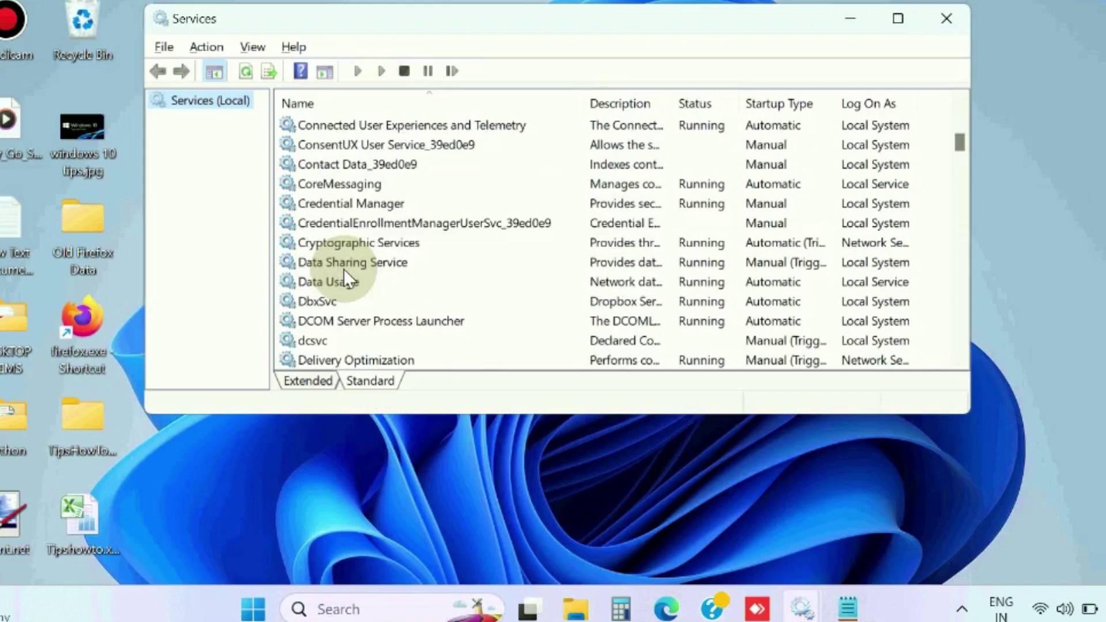
{"action": "scroll", "coordinate": [344, 271], "scroll_direction": "down", "scroll_amount": 4}
{"action": "scroll", "coordinate": [343, 268], "scroll_direction": "down", "scroll_amount": 6}
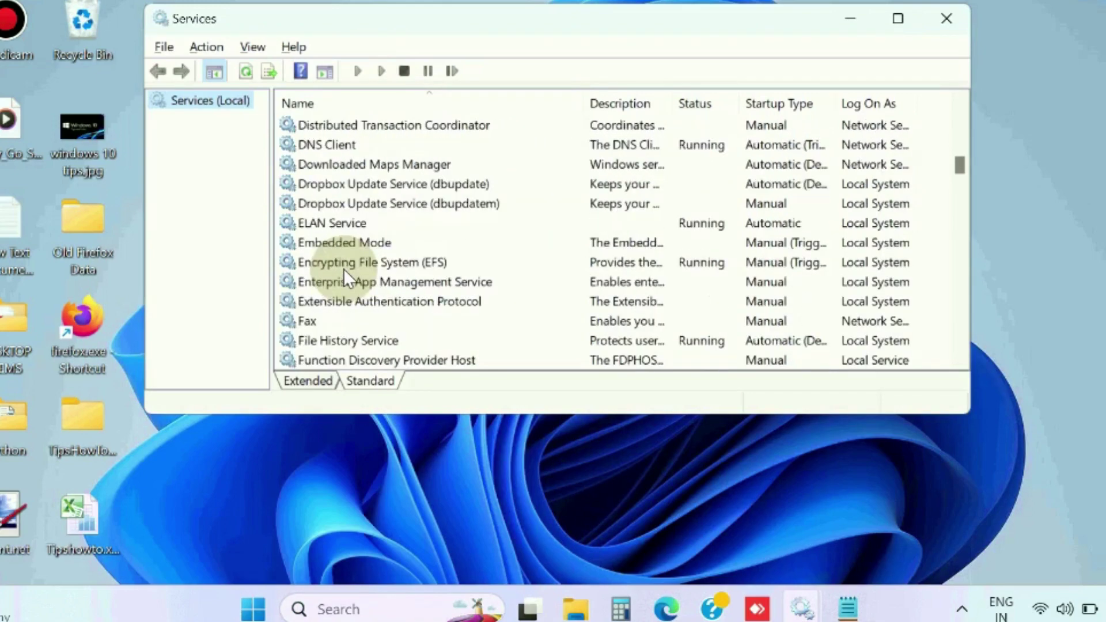
{"action": "scroll", "coordinate": [343, 269], "scroll_direction": "up", "scroll_amount": 6}
{"action": "scroll", "coordinate": [343, 269], "scroll_direction": "up", "scroll_amount": 7}
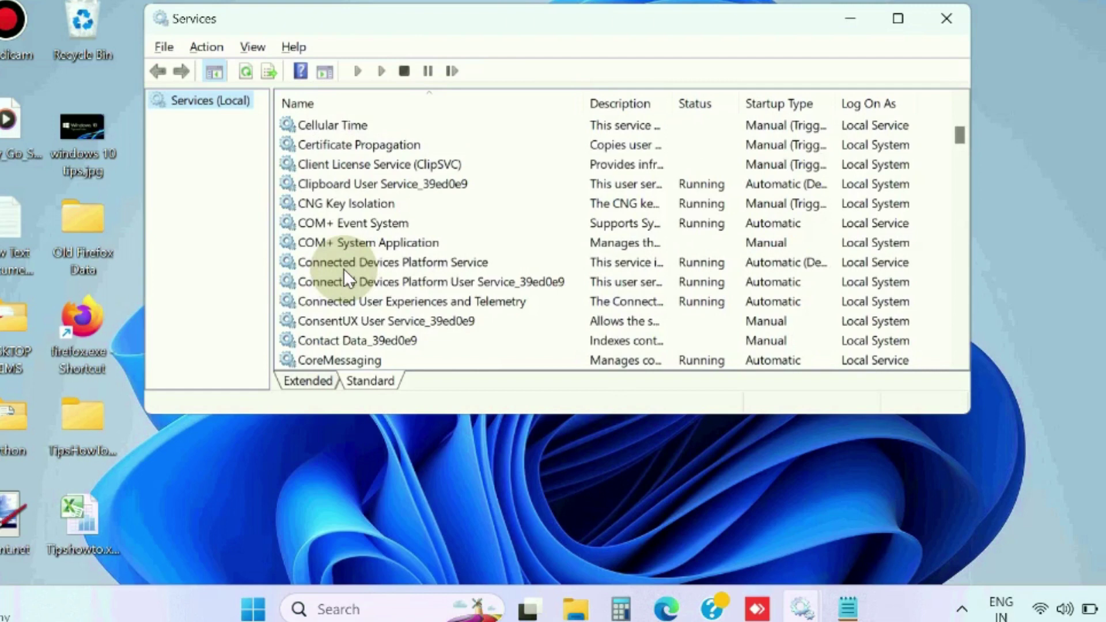
Set Connected Devices Platform Service's startup type to Disabled and apply the change.
{"action": "left_click", "coordinate": [393, 265]}
{"action": "double_click", "coordinate": [381, 264]}
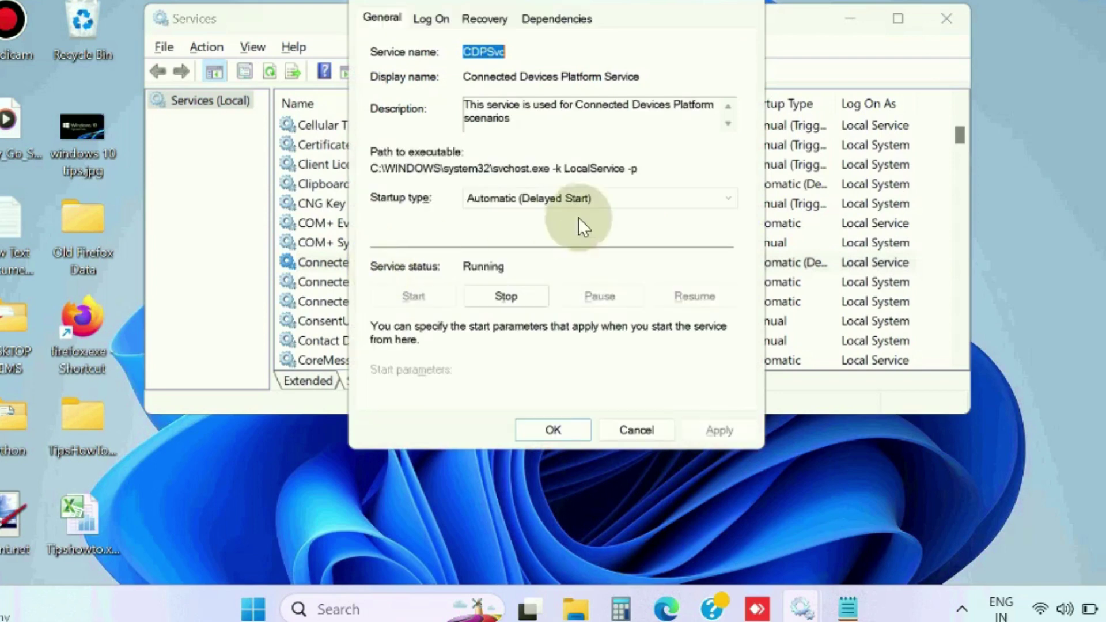
{"action": "left_click", "coordinate": [616, 199]}
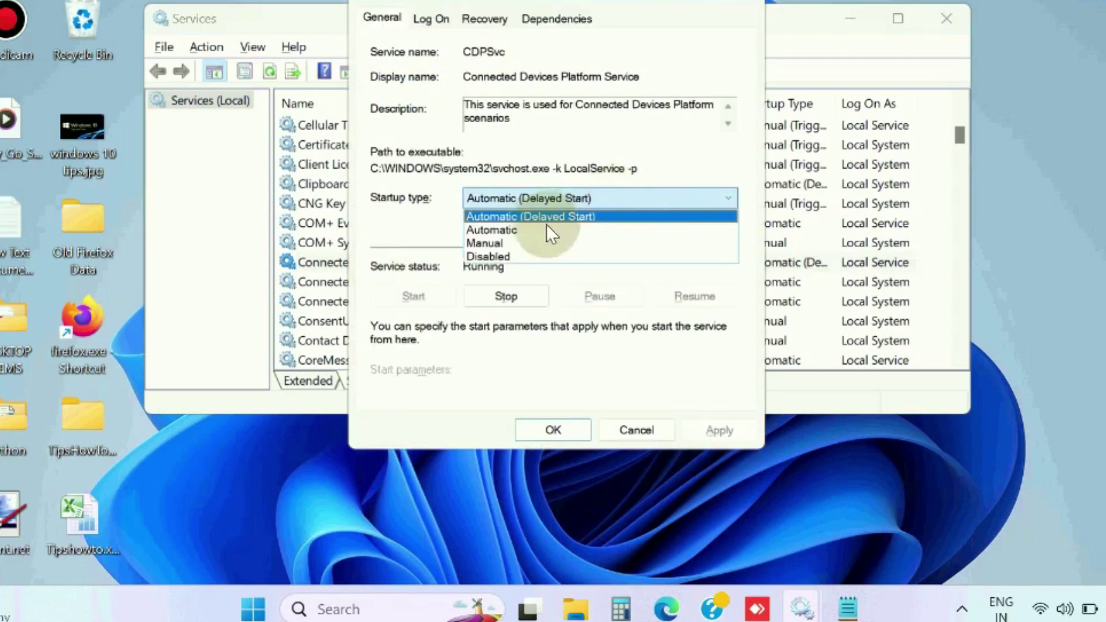
{"action": "left_click", "coordinate": [493, 256]}
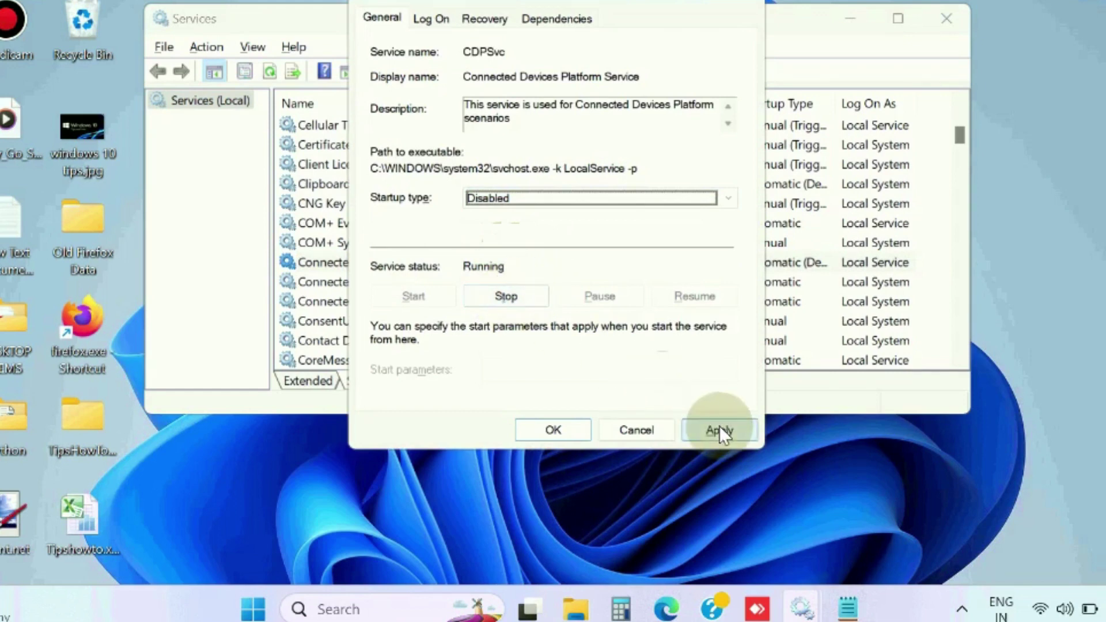
{"action": "left_click", "coordinate": [552, 430]}
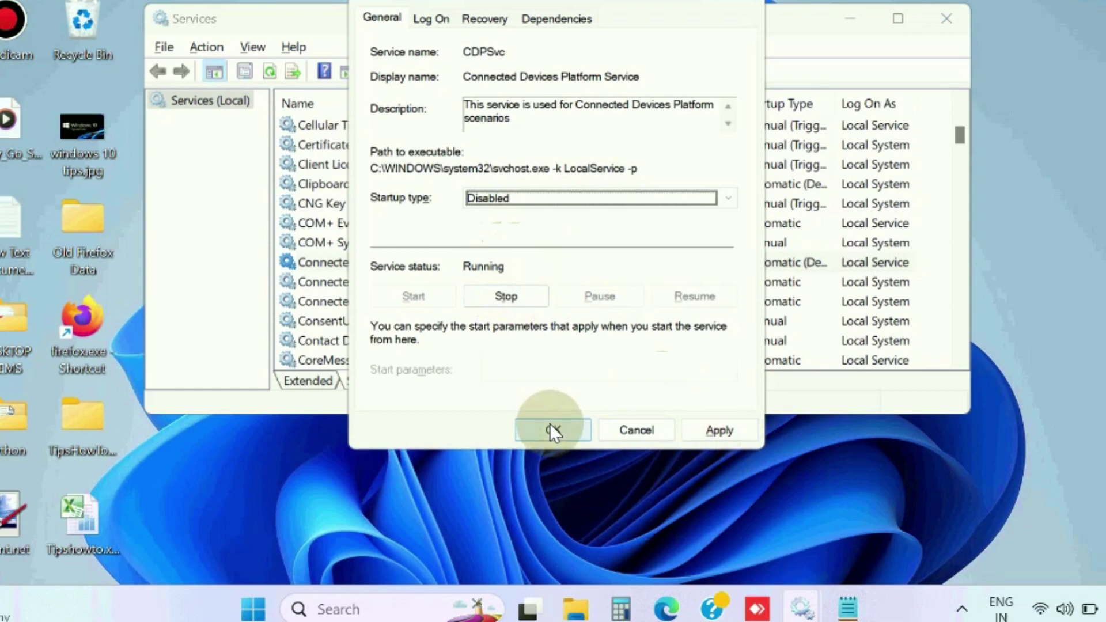
Show the desktop, then launch Command Prompt as administrator via search and approve UAC.
{"action": "key", "text": "super+d"}
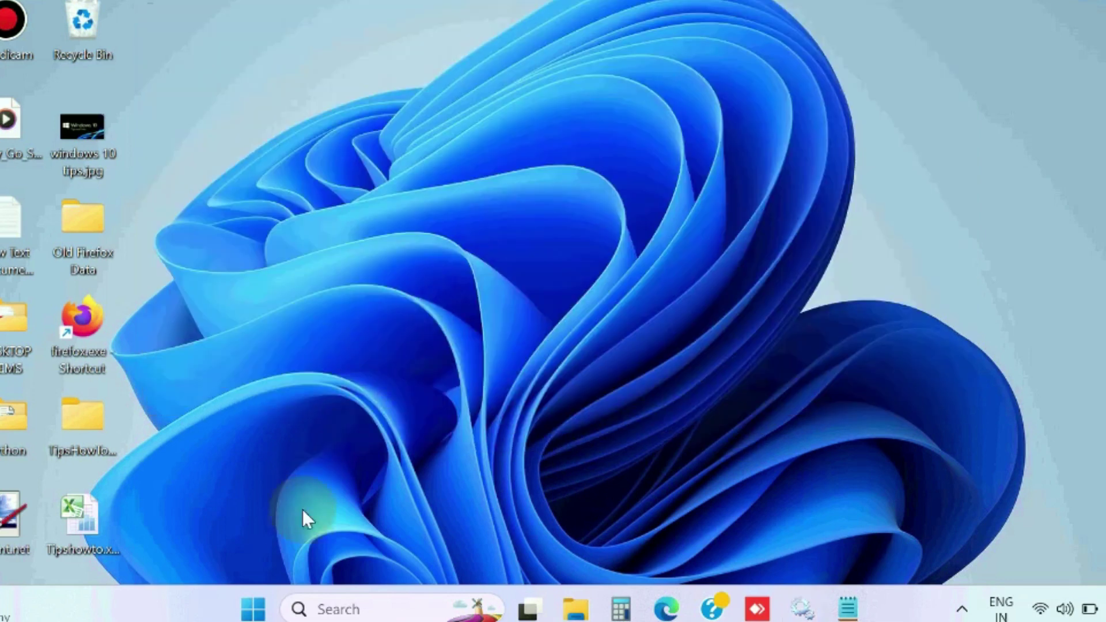
{"action": "left_click", "coordinate": [343, 609]}
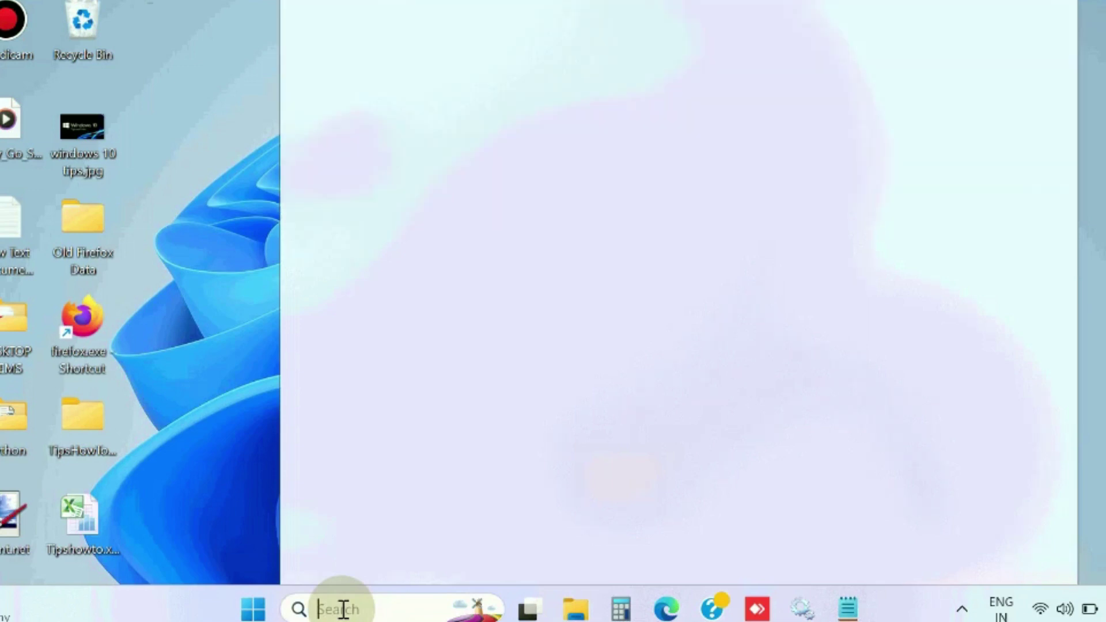
{"action": "type", "text": "cmd"}
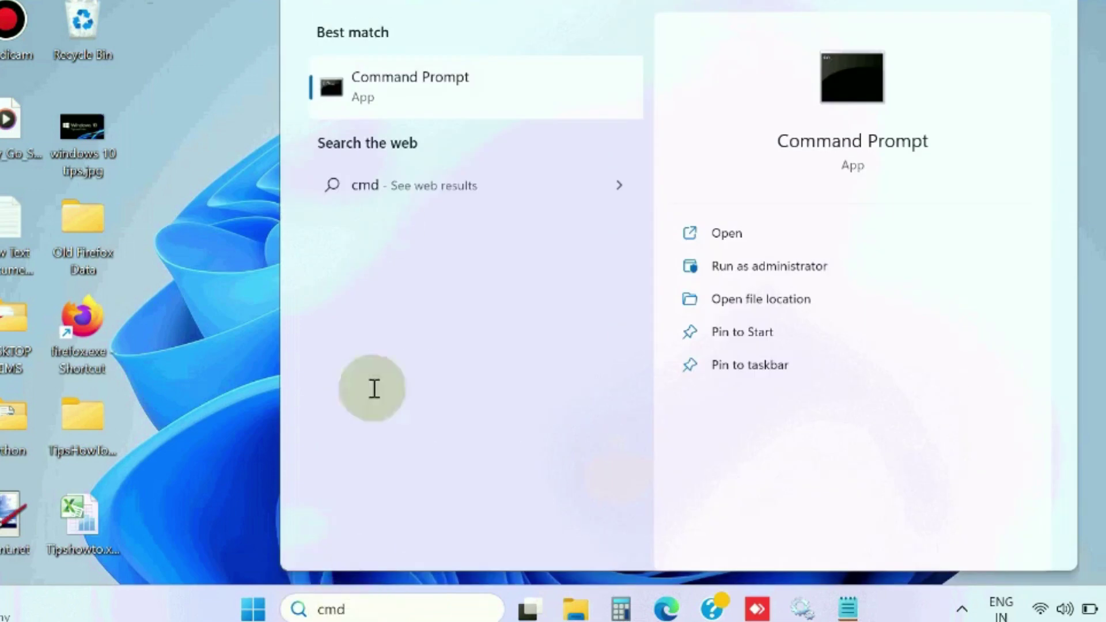
{"action": "left_click", "coordinate": [747, 272]}
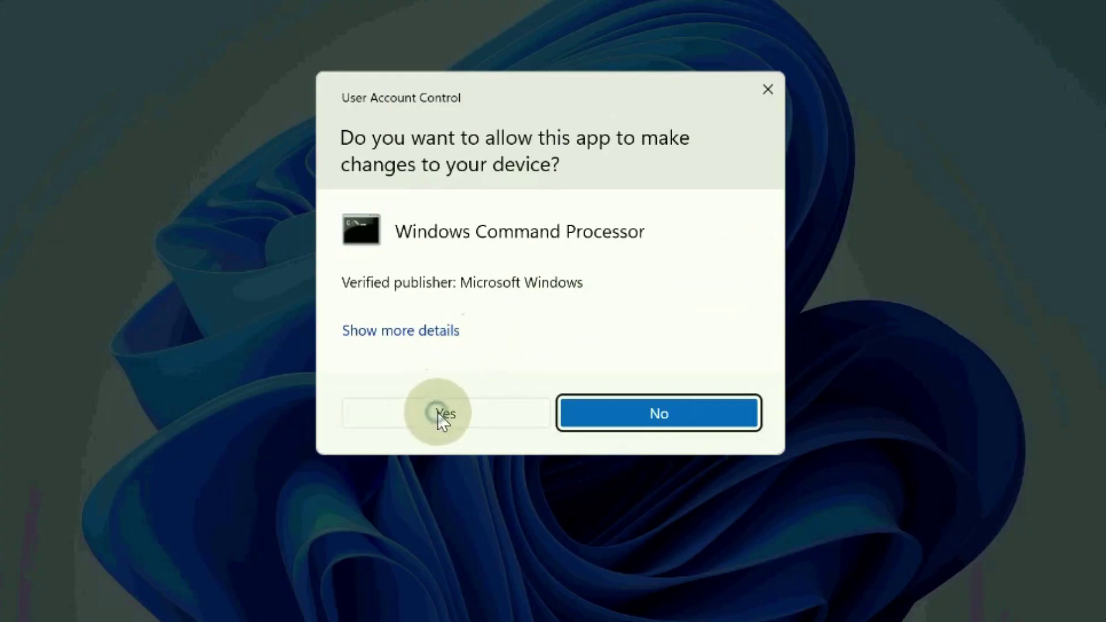
{"action": "left_click", "coordinate": [439, 412]}
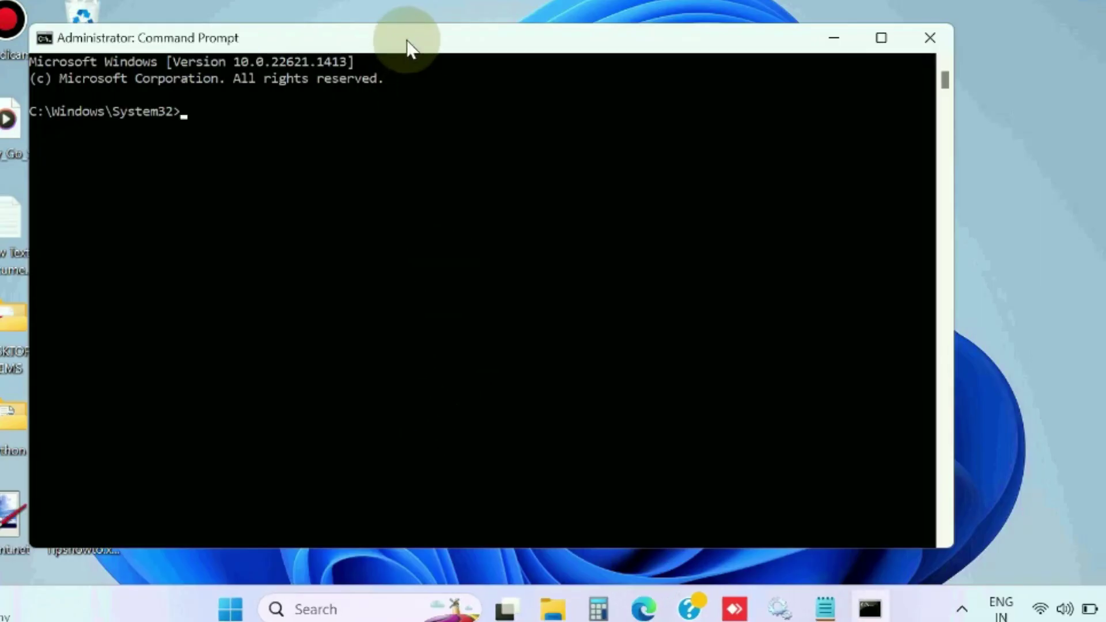
Run sfc /scannow in the administrator Command Prompt.
{"action": "left_click_drag", "start_coordinate": [409, 45], "coordinate": [490, 43]}
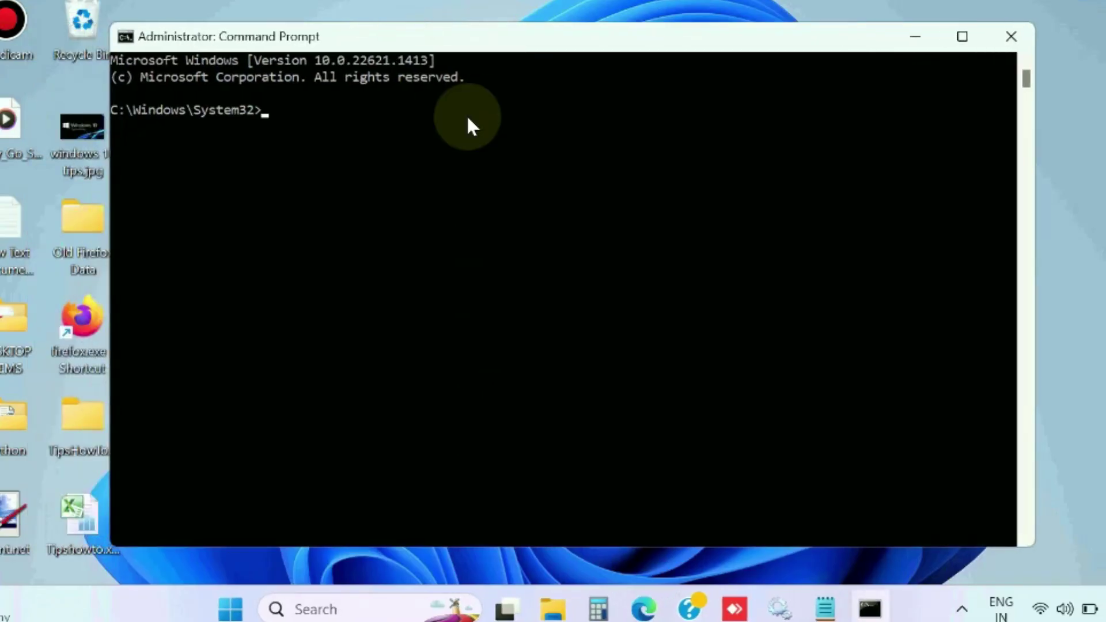
{"action": "type", "text": "sfc /scannow"}
{"action": "key", "text": "Return"}
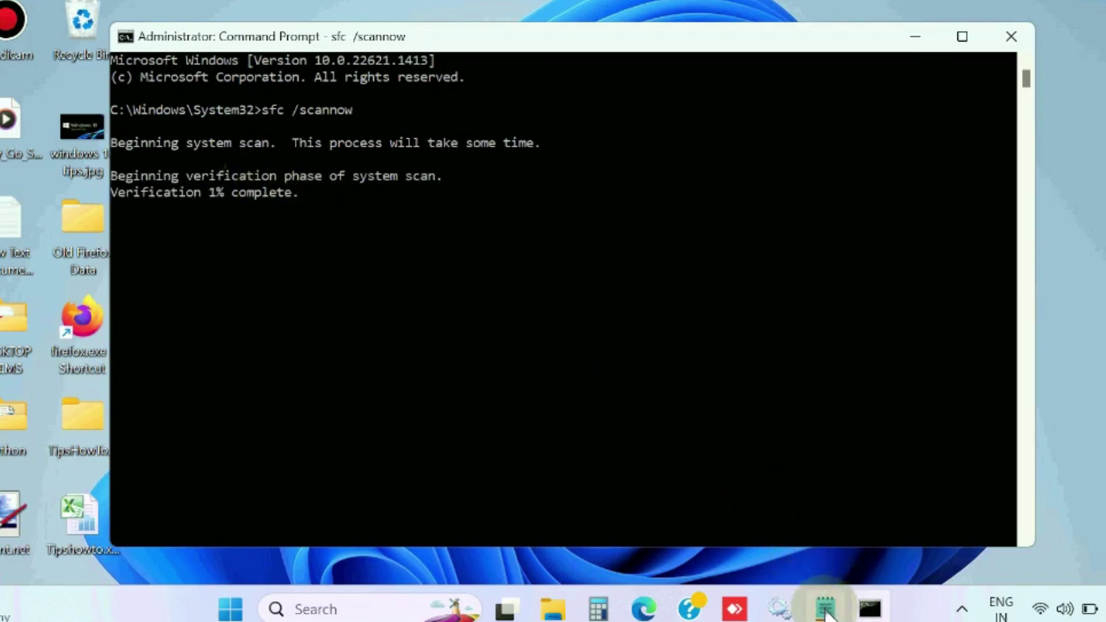
Bring the Notepad commands file to the front and scroll to the DISM commands.
{"action": "mouse_move", "coordinate": [825, 608]}
{"action": "left_click", "coordinate": [812, 544]}
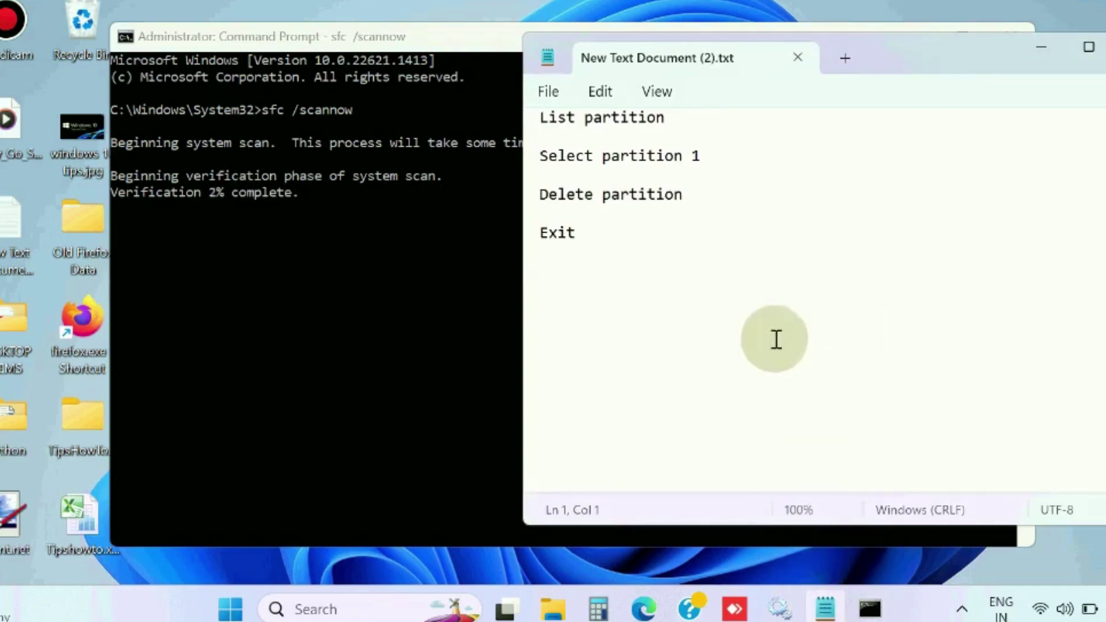
{"action": "scroll", "coordinate": [618, 323], "scroll_direction": "up", "scroll_amount": 5}
{"action": "scroll", "coordinate": [619, 322], "scroll_direction": "up", "scroll_amount": 20}
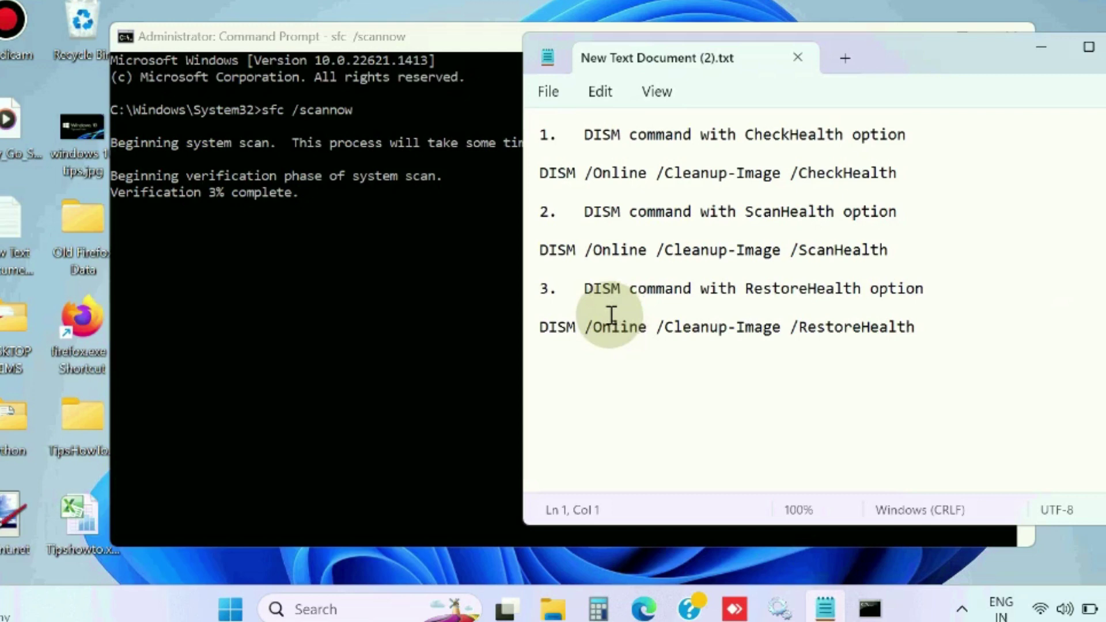
{"action": "scroll", "coordinate": [615, 315], "scroll_direction": "down", "scroll_amount": 5}
{"action": "scroll", "coordinate": [611, 315], "scroll_direction": "down", "scroll_amount": 3}
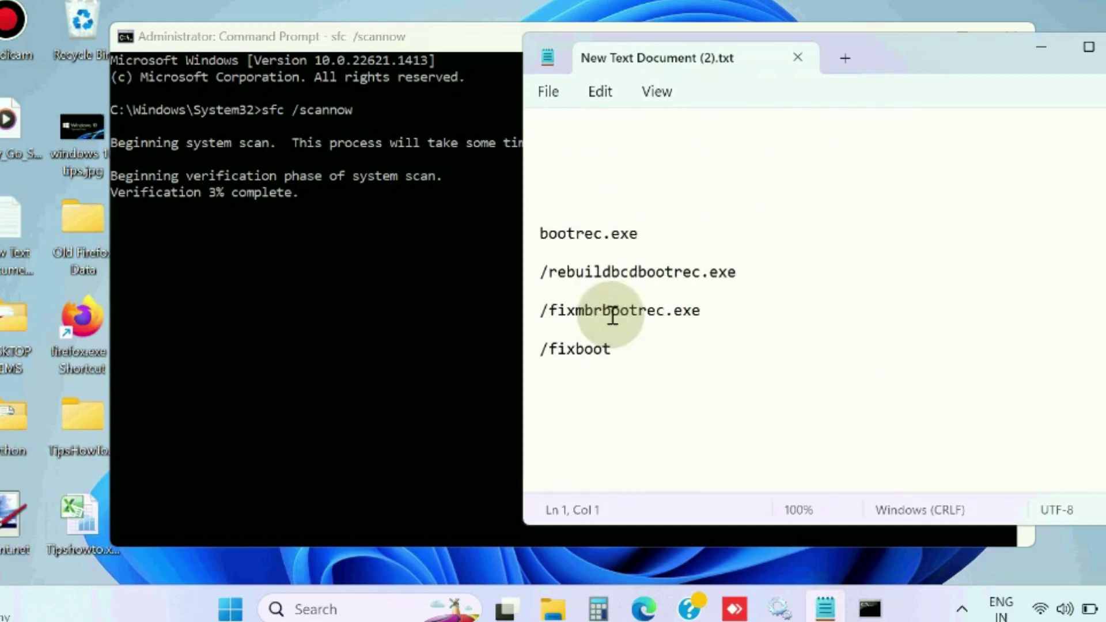
{"action": "scroll", "coordinate": [612, 315], "scroll_direction": "up", "scroll_amount": 8}
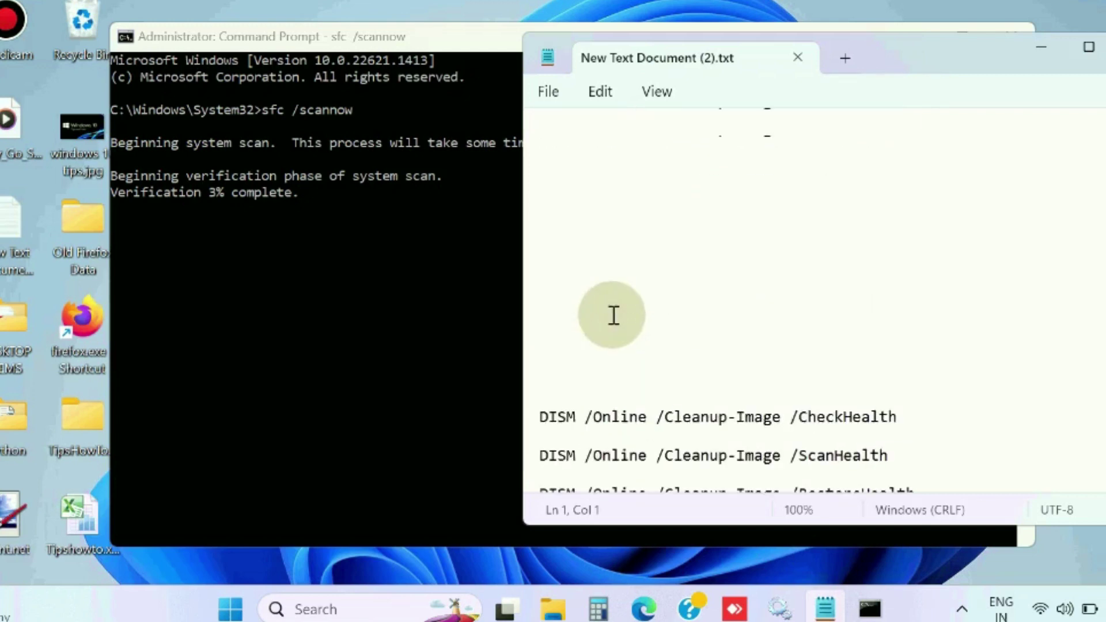
{"action": "scroll", "coordinate": [613, 315], "scroll_direction": "down", "scroll_amount": 3}
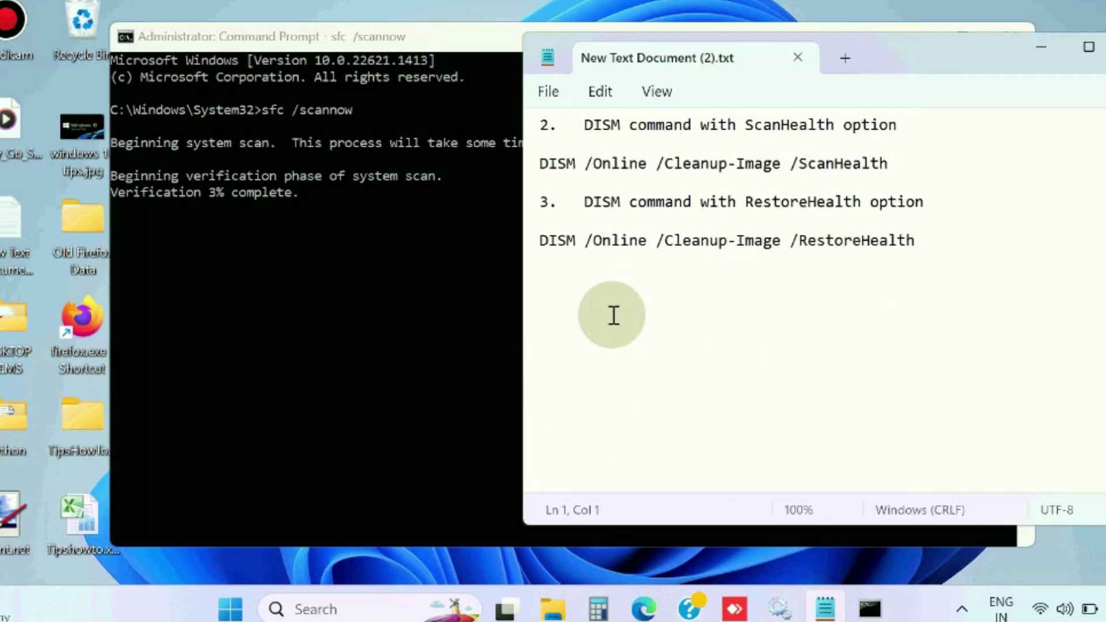
{"action": "scroll", "coordinate": [612, 316], "scroll_direction": "down", "scroll_amount": 4}
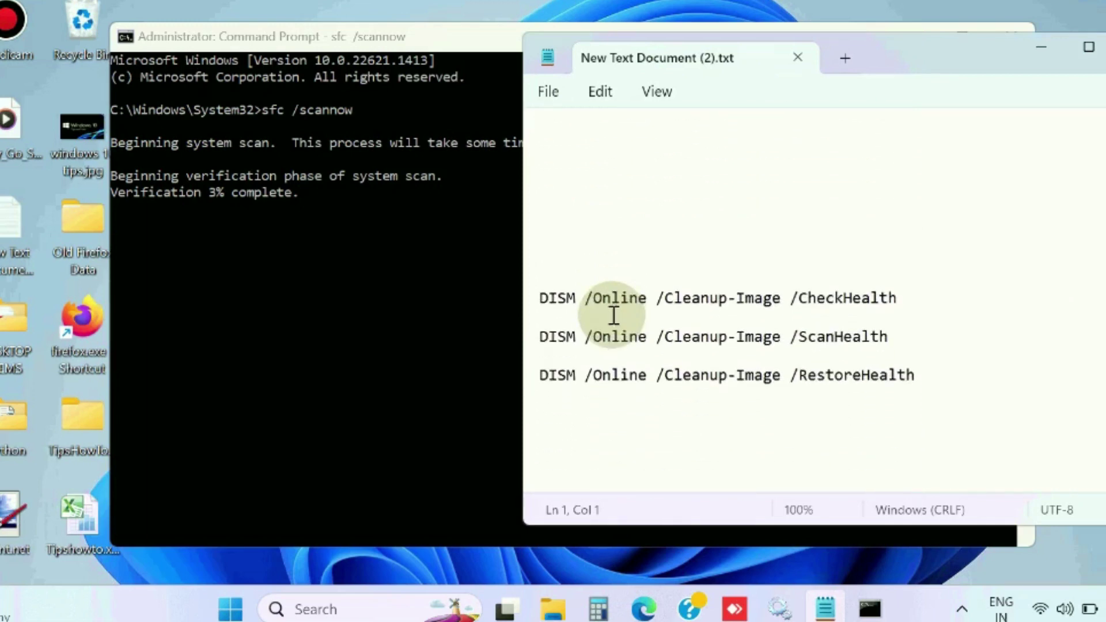
{"action": "scroll", "coordinate": [610, 345], "scroll_direction": "up", "scroll_amount": 1}
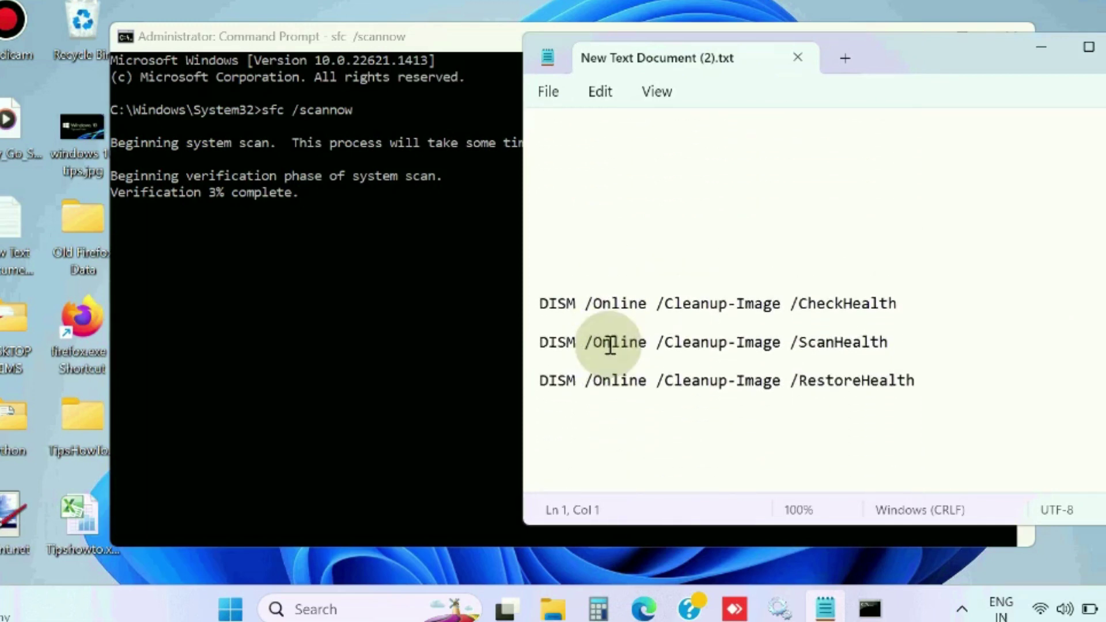
Highlight the DISM CheckHealth, ScanHealth and RestoreHealth commands, then minimize Notepad.
{"action": "double_click", "coordinate": [545, 311]}
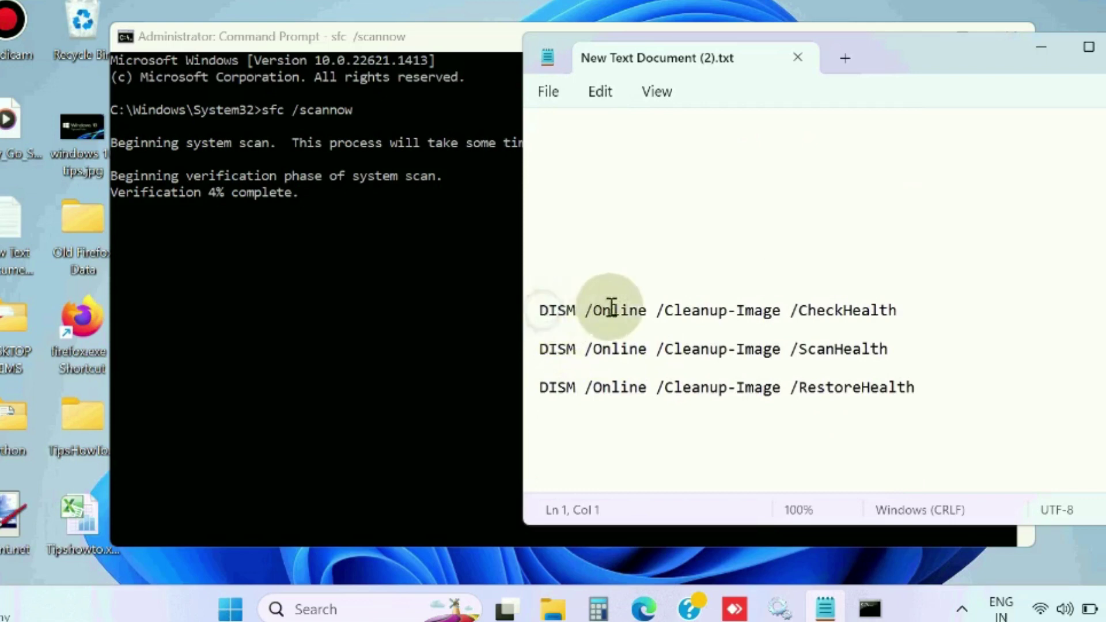
{"action": "left_click_drag", "start_coordinate": [907, 309], "coordinate": [966, 308]}
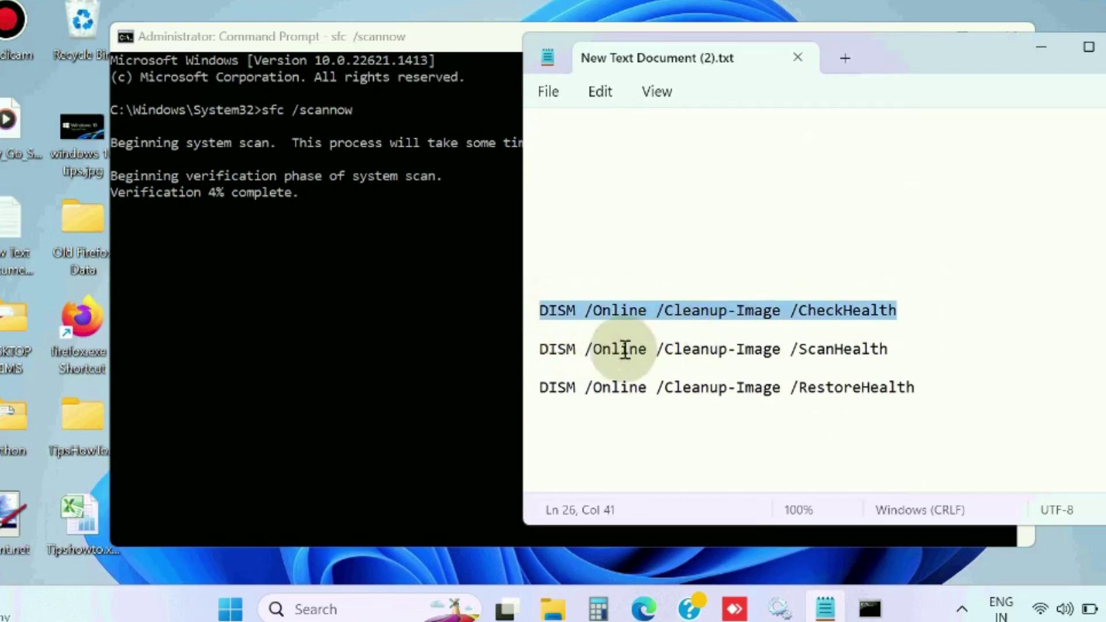
{"action": "double_click", "coordinate": [550, 351]}
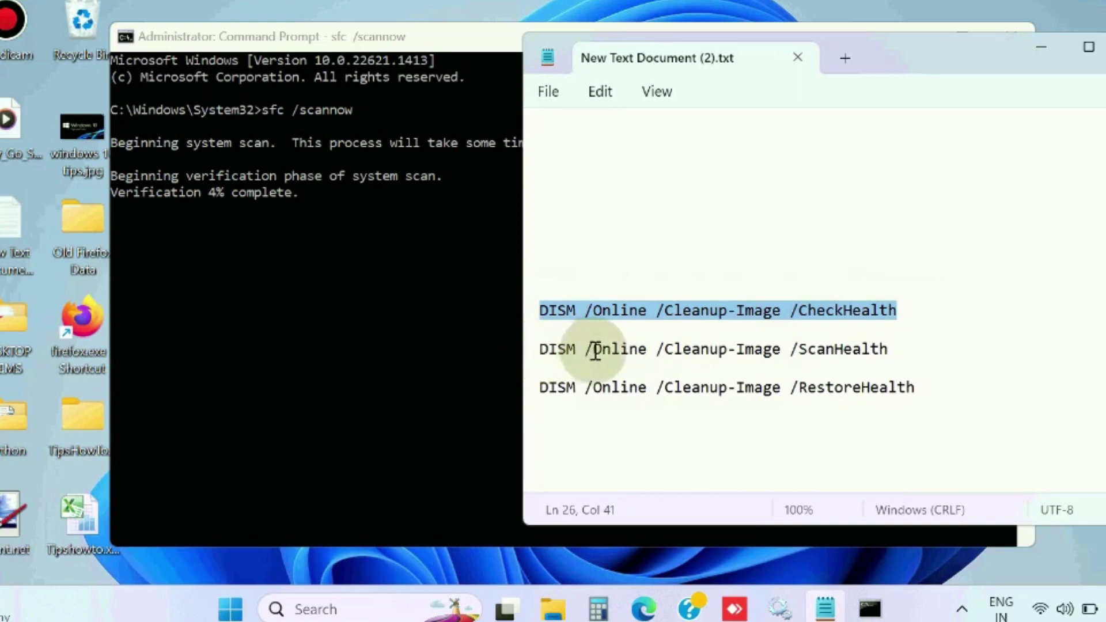
{"action": "left_click_drag", "start_coordinate": [808, 357], "coordinate": [938, 353]}
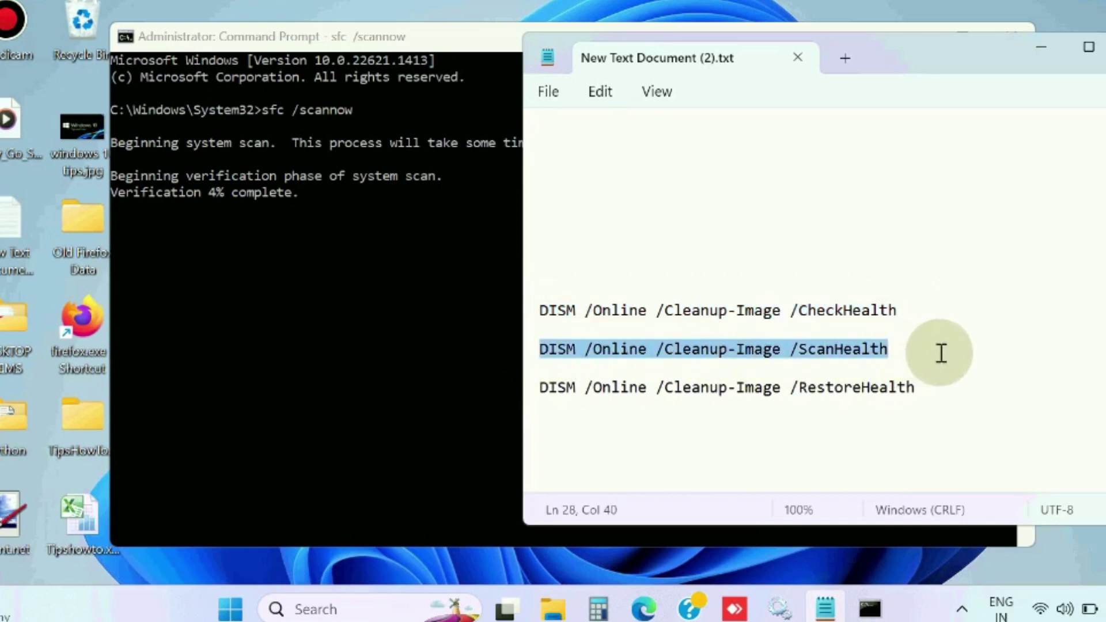
{"action": "left_click_drag", "start_coordinate": [541, 388], "coordinate": [990, 388]}
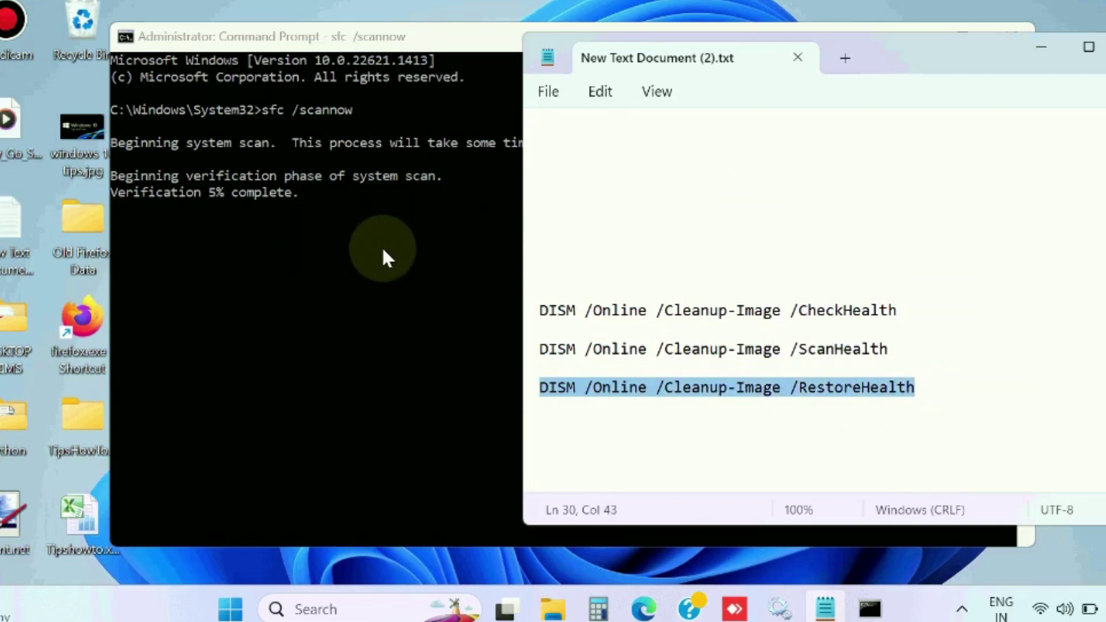
{"action": "left_click", "coordinate": [1046, 43]}
Close Command Prompt, open Run from the Start quick-link menu and enter rstrui.
{"action": "left_click", "coordinate": [1011, 37]}
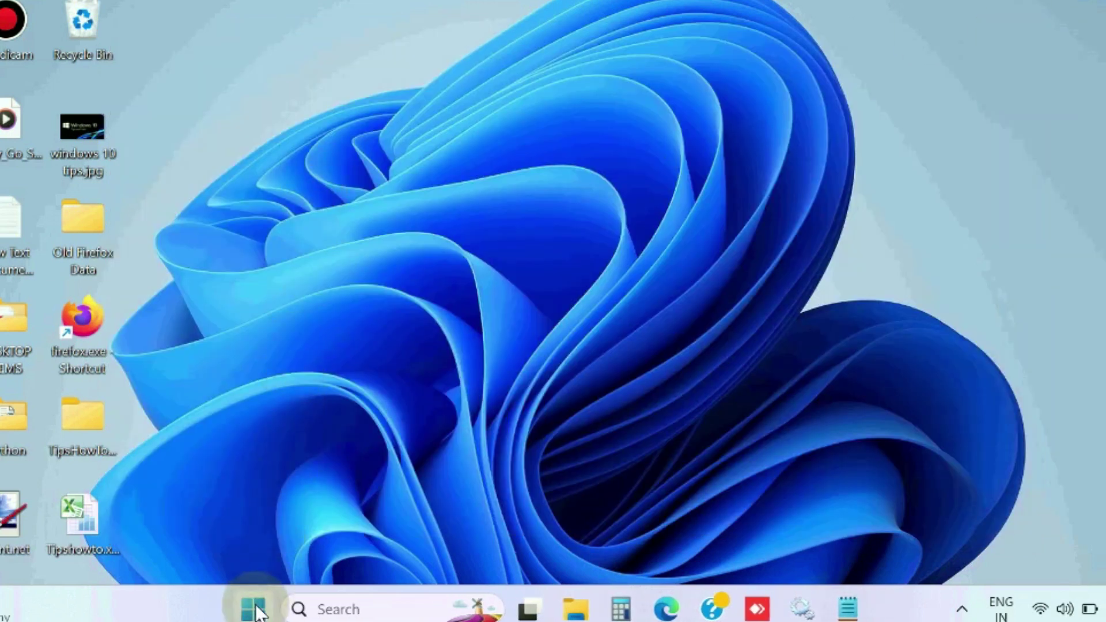
{"action": "right_click", "coordinate": [256, 612]}
{"action": "scroll", "coordinate": [190, 495], "scroll_direction": "down", "scroll_amount": 1}
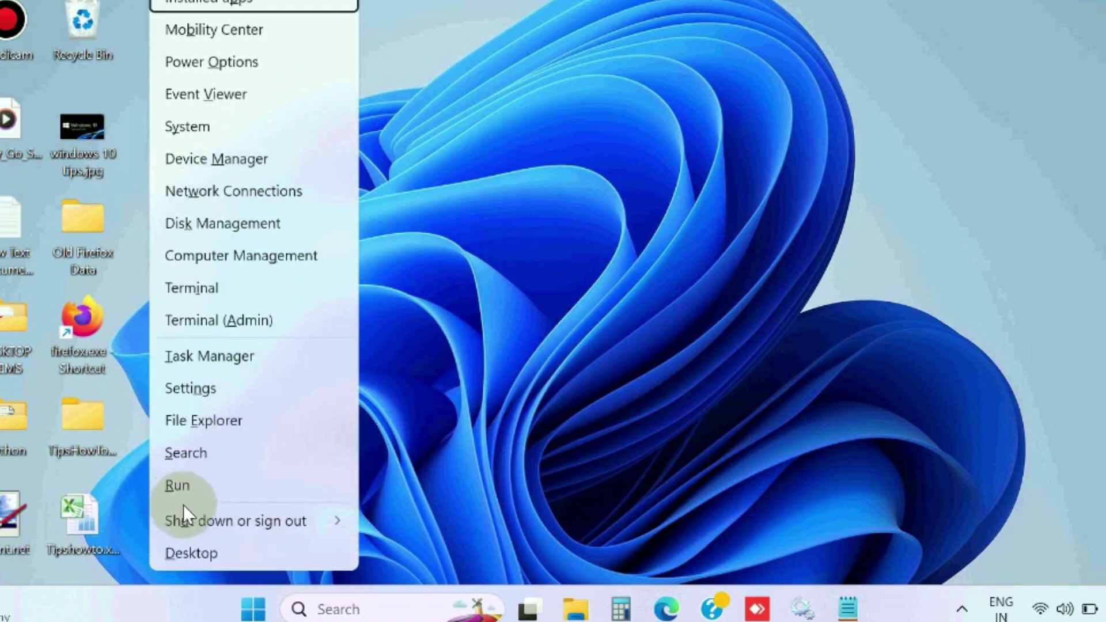
{"action": "left_click", "coordinate": [181, 481]}
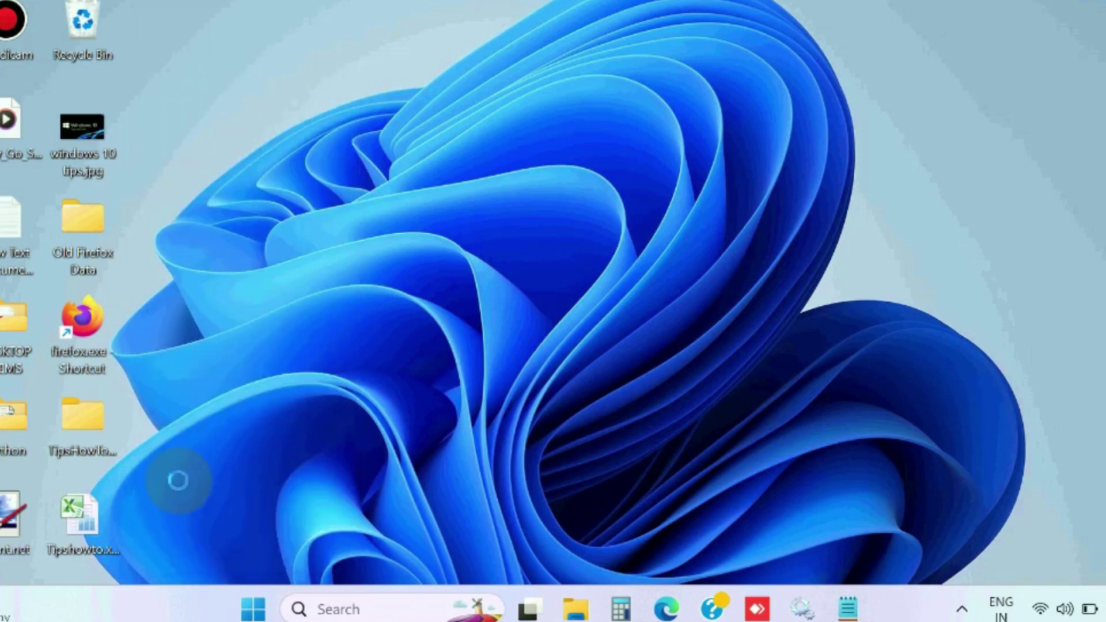
{"action": "key", "text": "BackSpace"}
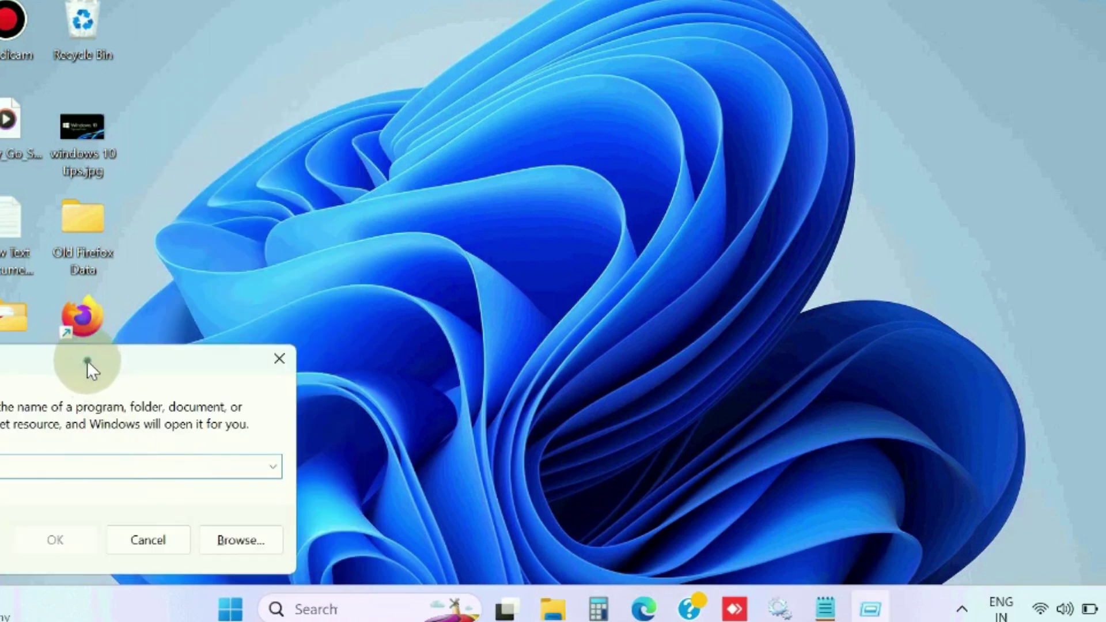
{"action": "left_click_drag", "start_coordinate": [88, 361], "coordinate": [729, 194]}
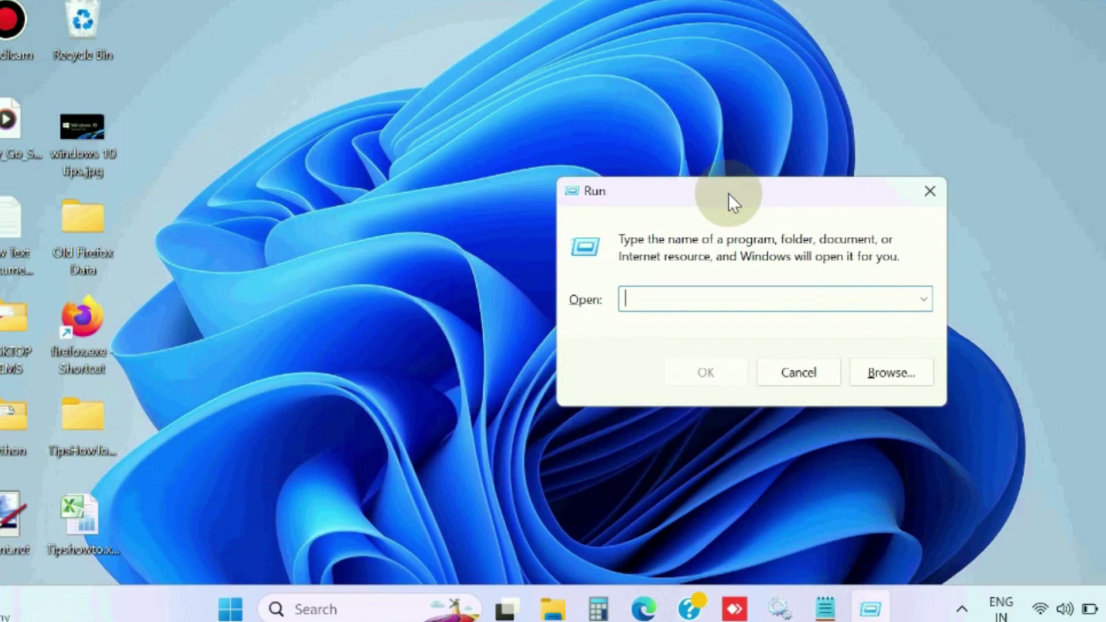
{"action": "type", "text": "rstrui"}
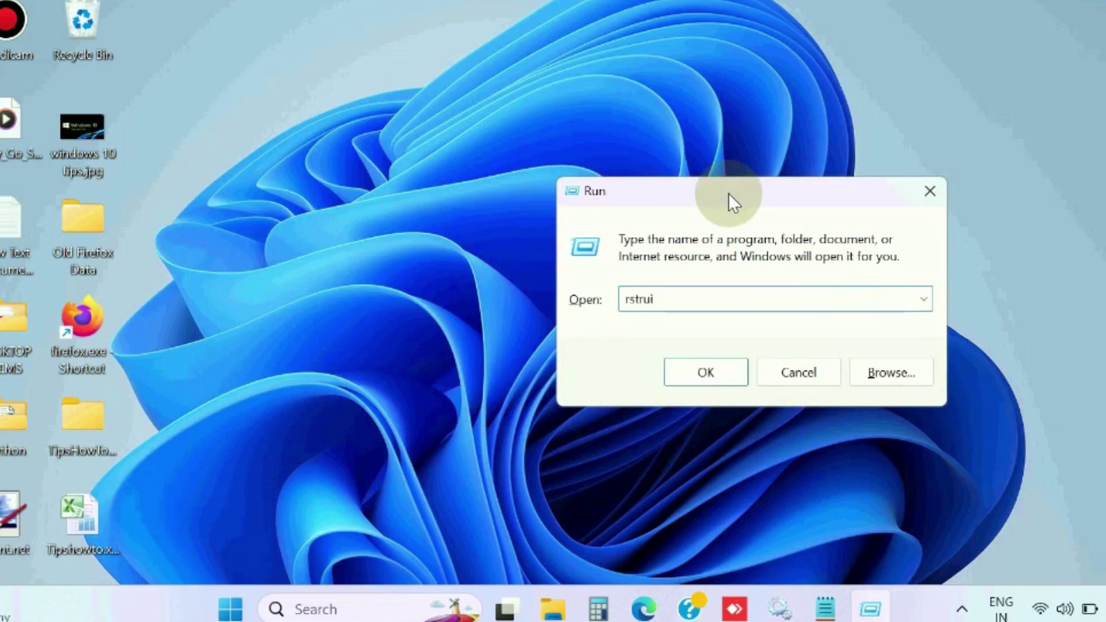
Launch System Restore, choose the 3/31/2023 Language Pack Removal point, finish and confirm.
{"action": "left_click", "coordinate": [705, 375]}
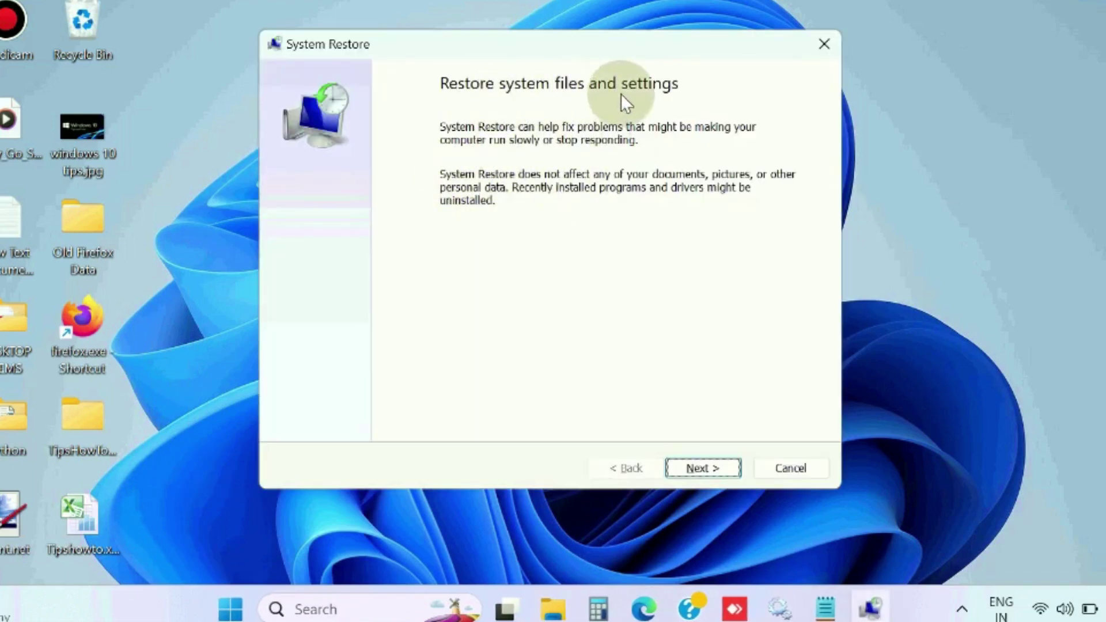
{"action": "left_click", "coordinate": [704, 468]}
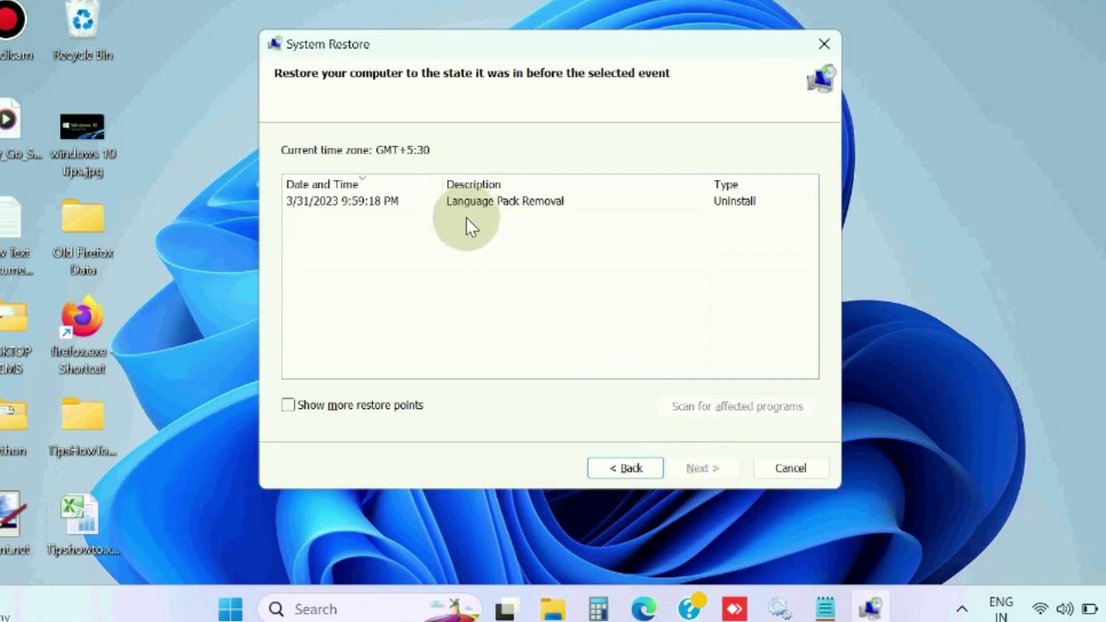
{"action": "left_click", "coordinate": [382, 202]}
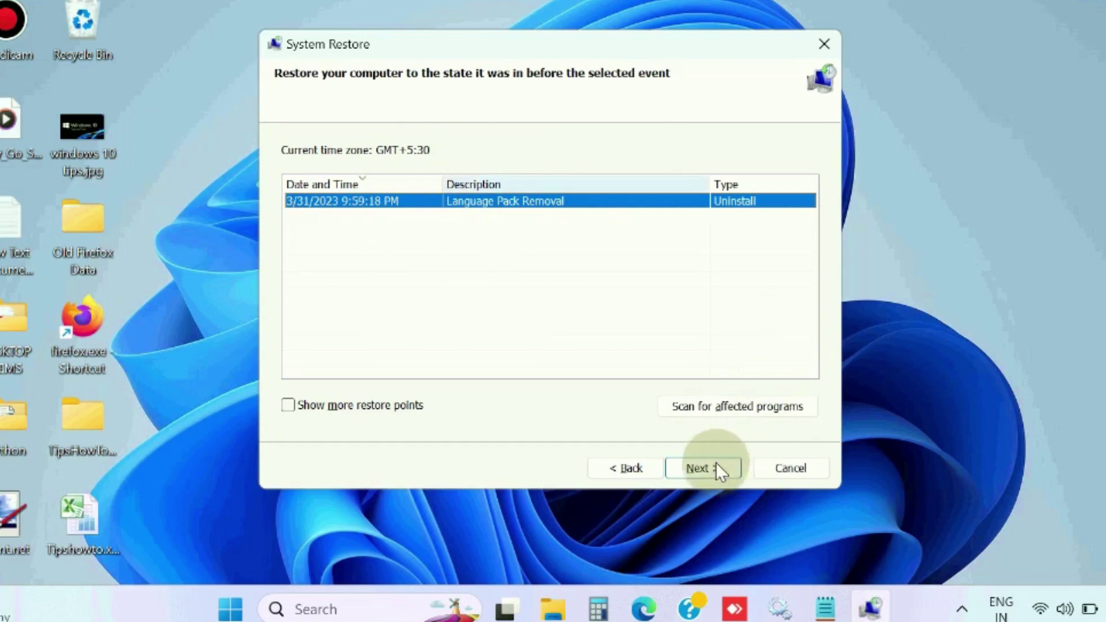
{"action": "left_click", "coordinate": [700, 467]}
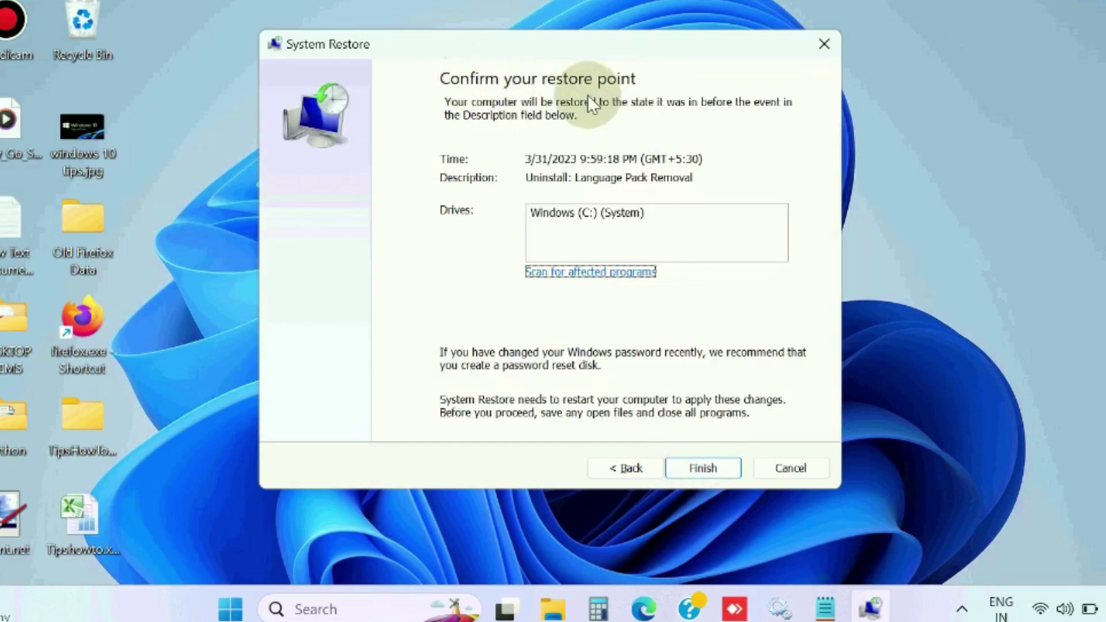
{"action": "left_click", "coordinate": [698, 468]}
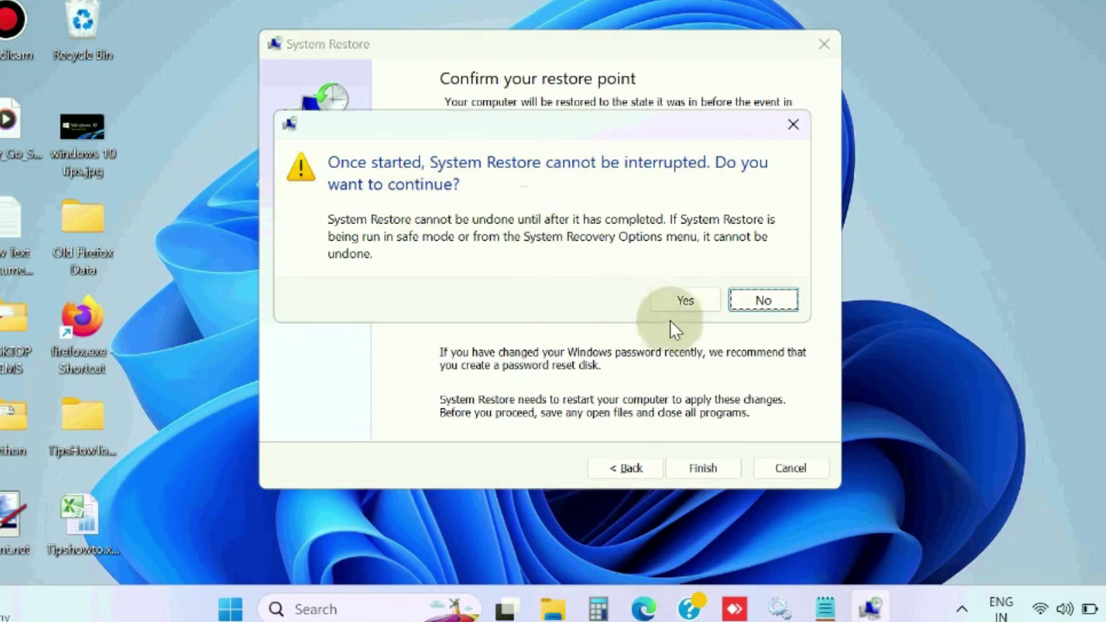
{"action": "left_click", "coordinate": [679, 302]}
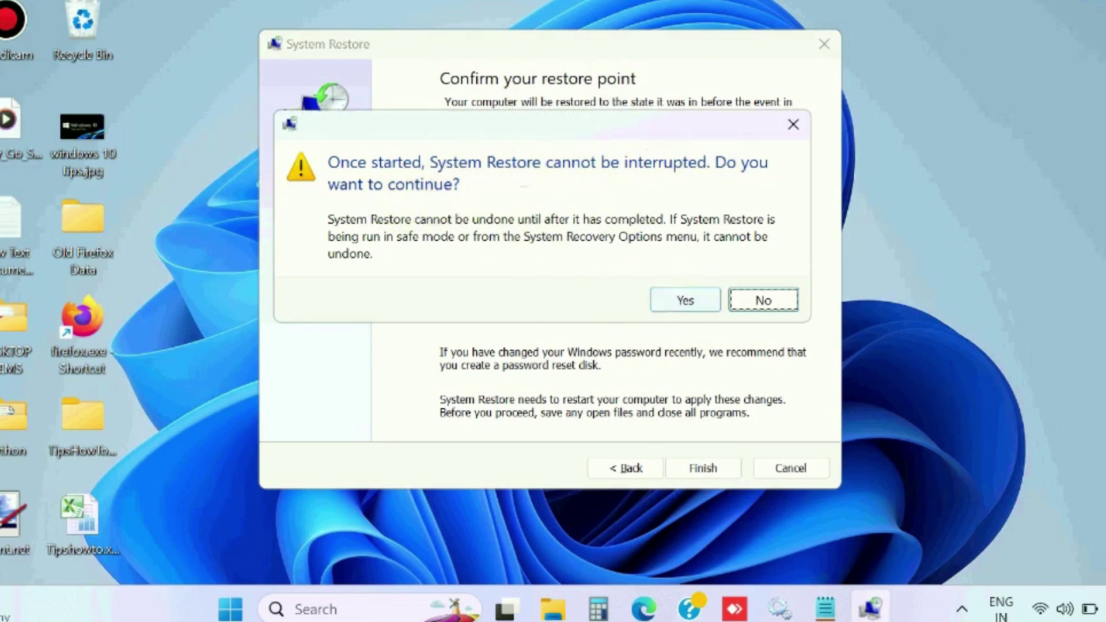